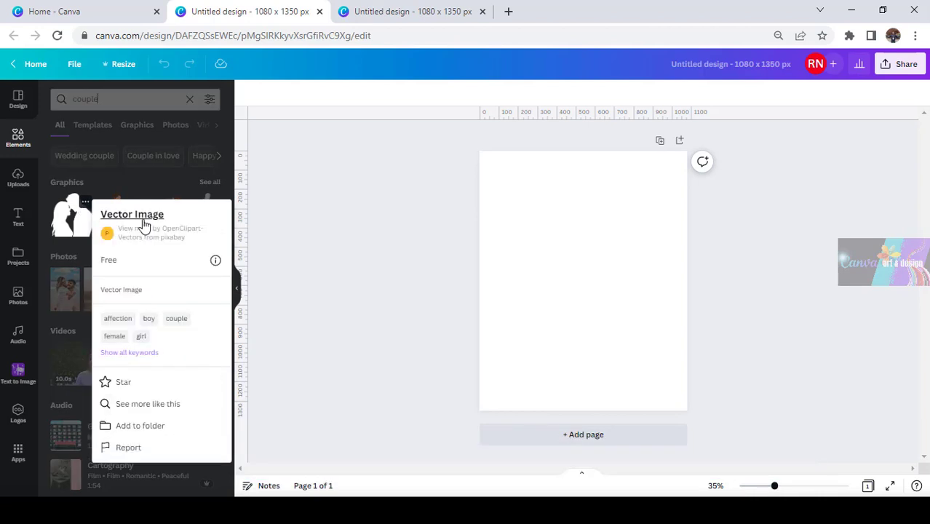
Add the white kissing-couple silhouette graphic, enlarge it and centre it on the page with a margin all around.
{"action": "left_click", "coordinate": [79, 227]}
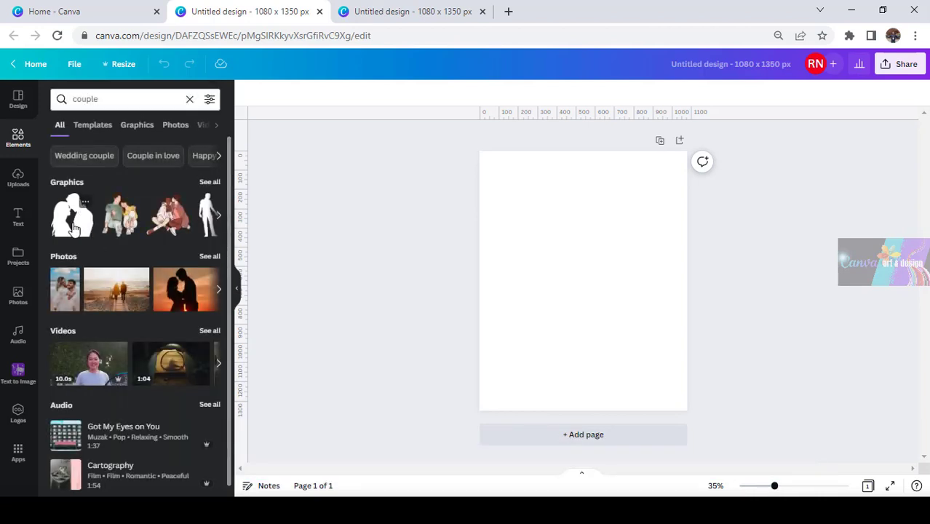
{"action": "left_click_drag", "start_coordinate": [547, 331], "coordinate": [455, 413]}
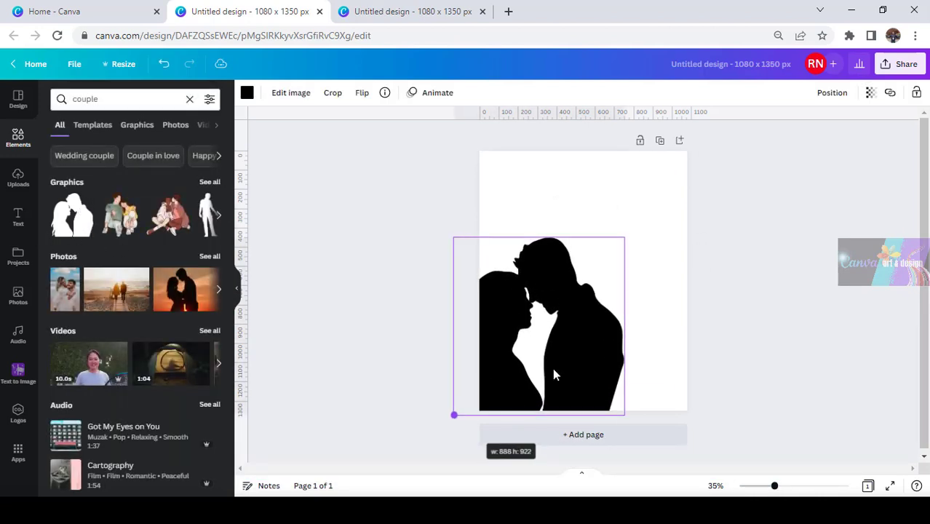
{"action": "left_click_drag", "start_coordinate": [561, 363], "coordinate": [603, 320]}
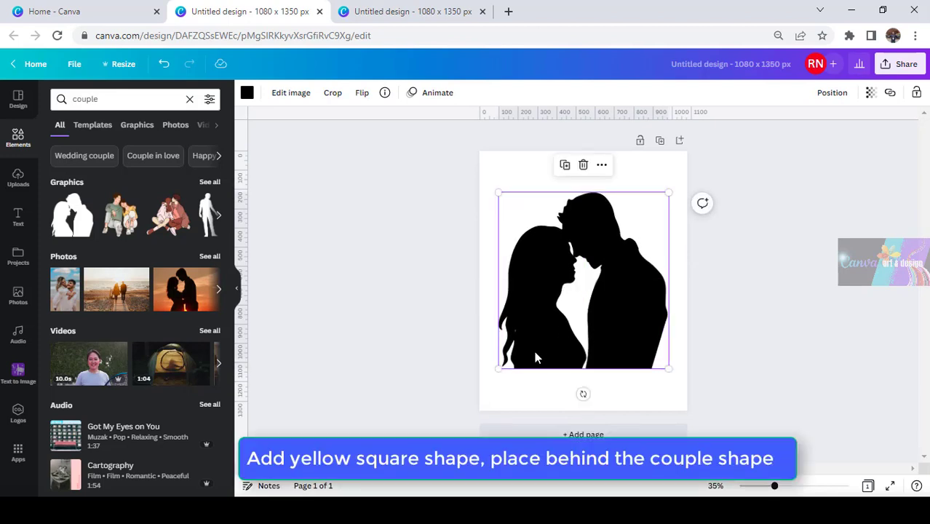
{"action": "left_click_drag", "start_coordinate": [670, 370], "coordinate": [623, 329]}
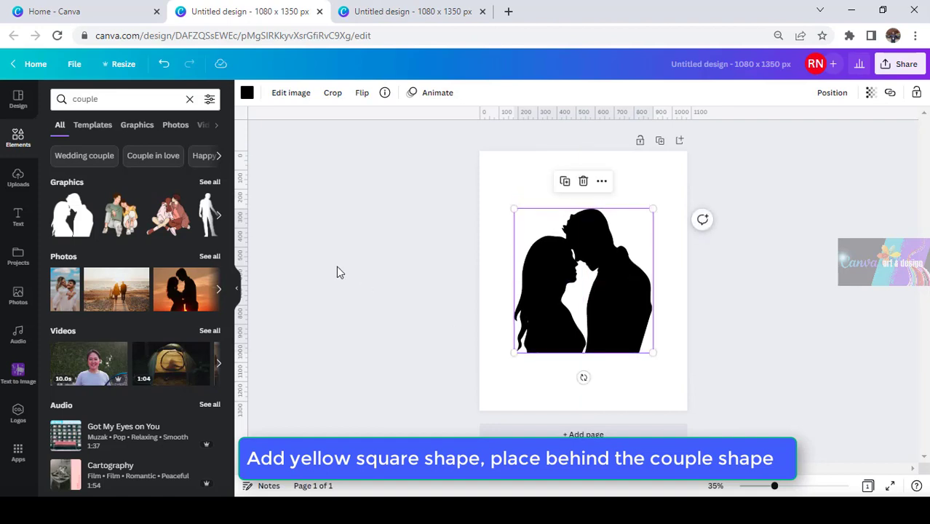
Add a square shape to the page and fill it with the default yellow.
{"action": "left_click", "coordinate": [18, 149]}
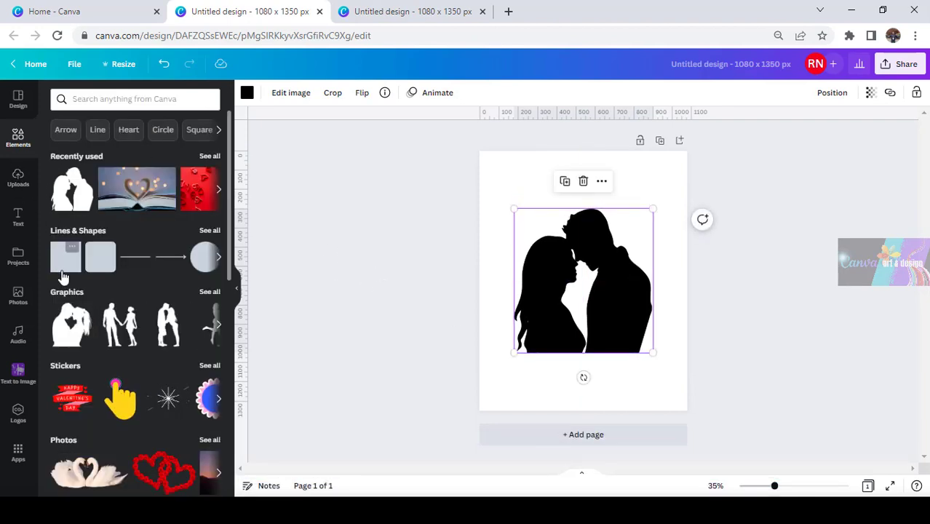
{"action": "left_click", "coordinate": [71, 266]}
{"action": "left_click", "coordinate": [305, 92]}
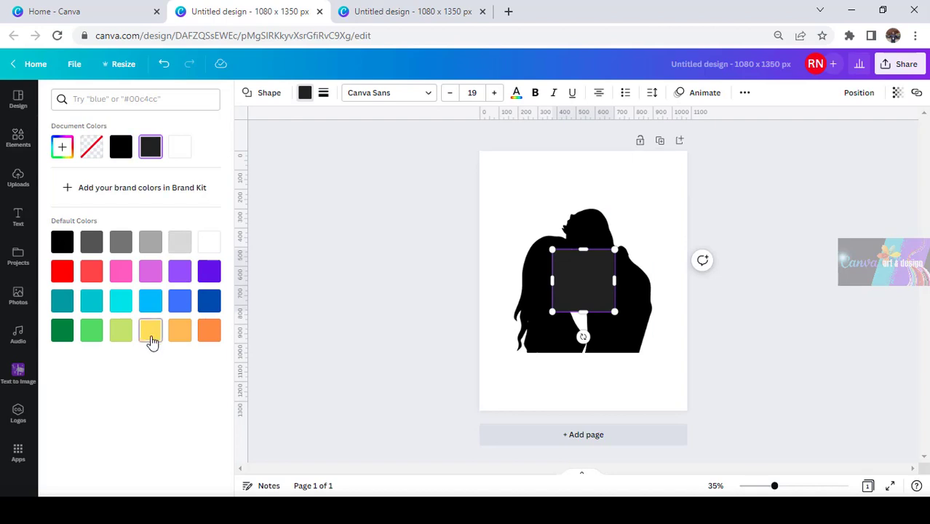
{"action": "left_click", "coordinate": [150, 330]}
Stretch the yellow square on all four sides to surround the couple silhouette and send it to the back.
{"action": "left_click_drag", "start_coordinate": [548, 283], "coordinate": [503, 283]}
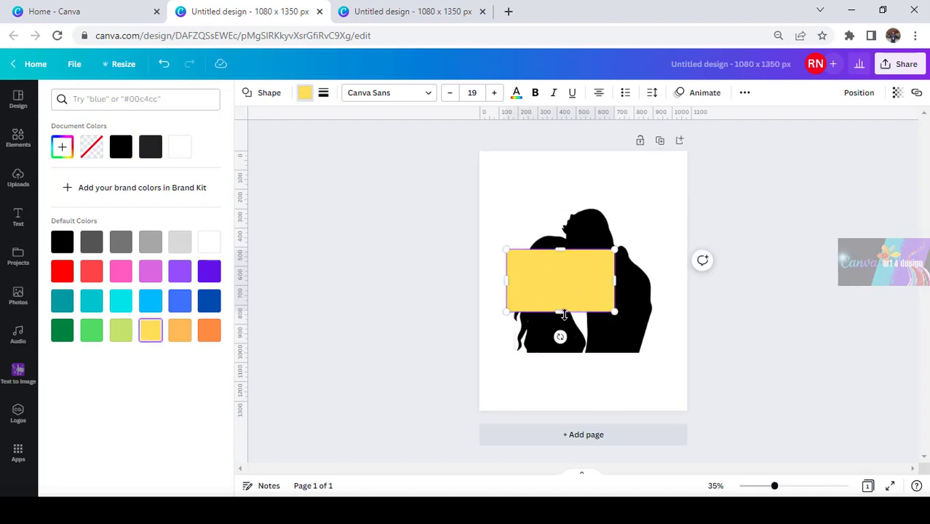
{"action": "left_click_drag", "start_coordinate": [564, 315], "coordinate": [567, 363]}
{"action": "left_click_drag", "start_coordinate": [615, 304], "coordinate": [667, 305]}
{"action": "left_click_drag", "start_coordinate": [591, 250], "coordinate": [587, 197]}
{"action": "right_click", "coordinate": [611, 233]}
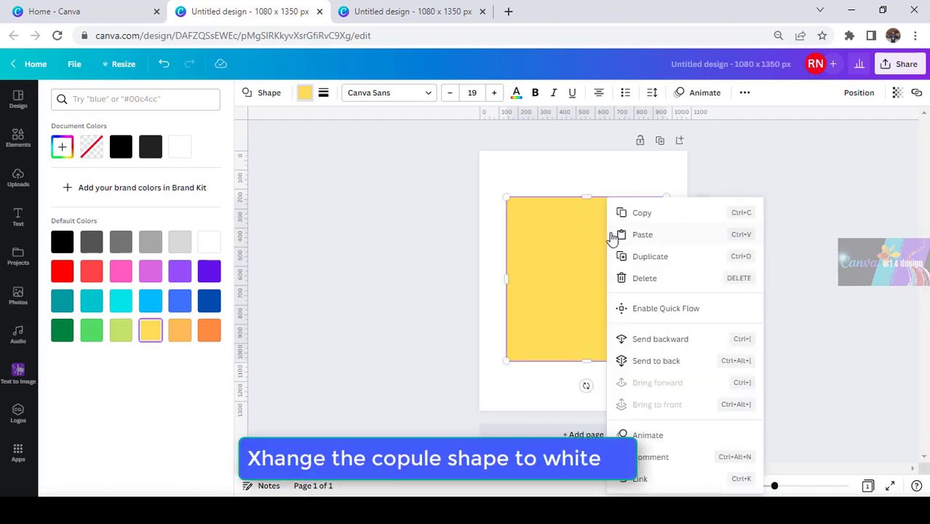
{"action": "left_click", "coordinate": [678, 360]}
Recolour the couple silhouette white and pull in the yellow shape's right and top edges closer to the couple.
{"action": "left_click", "coordinate": [603, 295]}
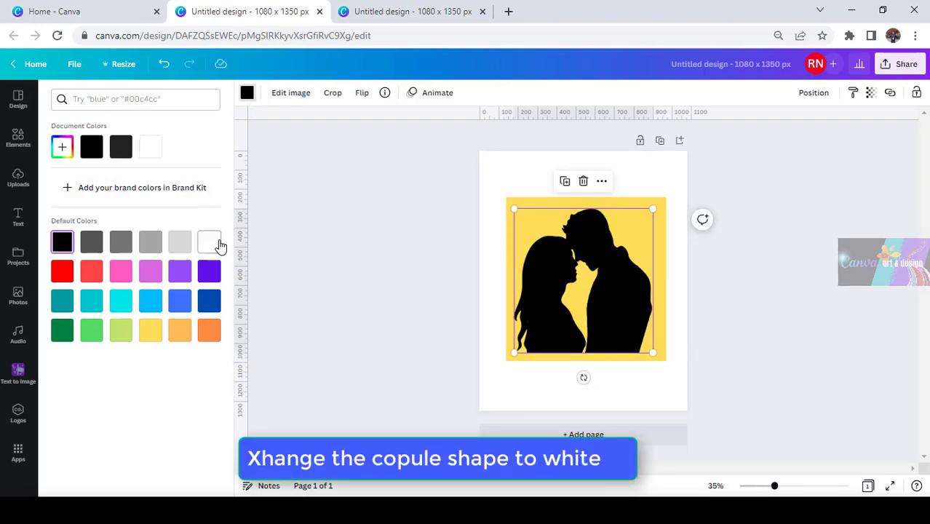
{"action": "left_click", "coordinate": [209, 243]}
{"action": "left_click", "coordinate": [661, 251]}
{"action": "left_click_drag", "start_coordinate": [660, 276], "coordinate": [659, 276]}
{"action": "left_click_drag", "start_coordinate": [583, 198], "coordinate": [580, 205]}
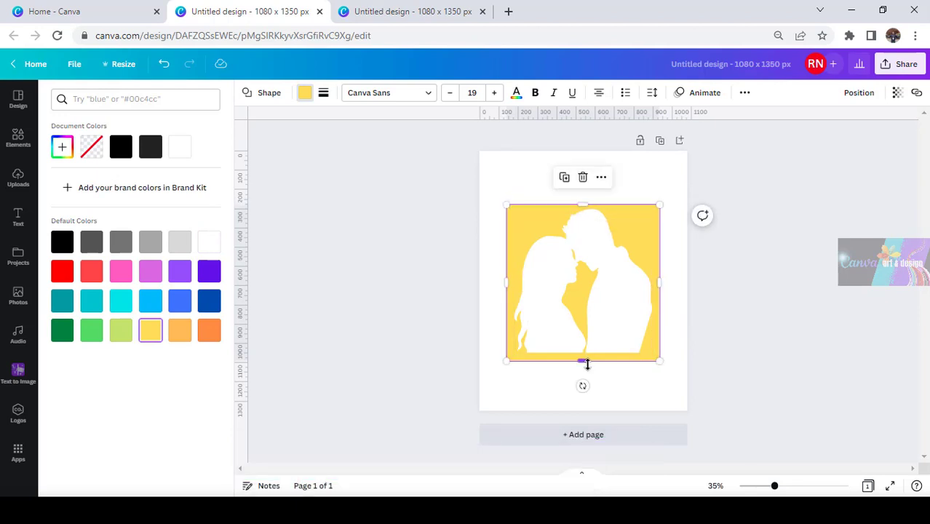
Duplicate the yellow shape in white and use rotated copies to cut off its upper corners, the right one at 53°.
{"action": "left_click", "coordinate": [562, 179]}
{"action": "left_click", "coordinate": [178, 148]}
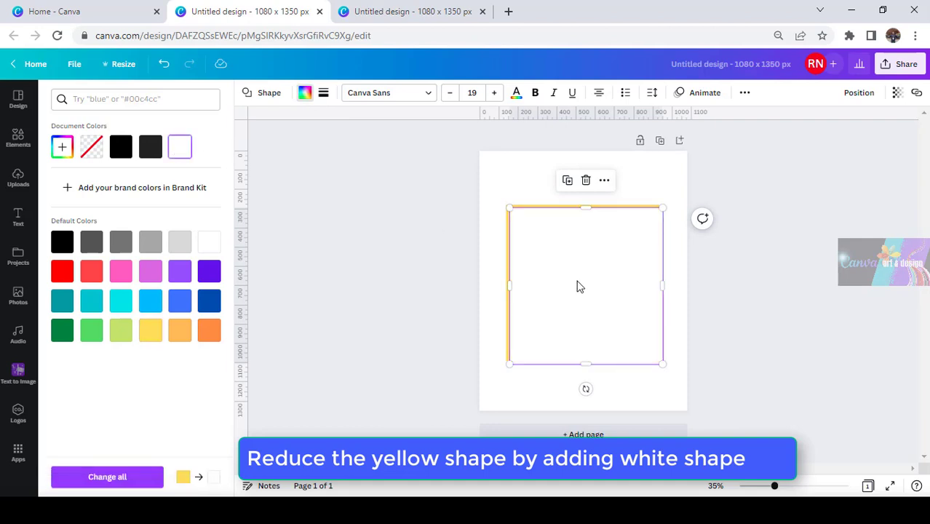
{"action": "left_click_drag", "start_coordinate": [577, 287], "coordinate": [501, 255]}
{"action": "left_click_drag", "start_coordinate": [499, 349], "coordinate": [451, 335]}
{"action": "left_click_drag", "start_coordinate": [538, 310], "coordinate": [689, 199]}
{"action": "left_click", "coordinate": [435, 353]}
{"action": "left_click_drag", "start_coordinate": [654, 264], "coordinate": [603, 249]}
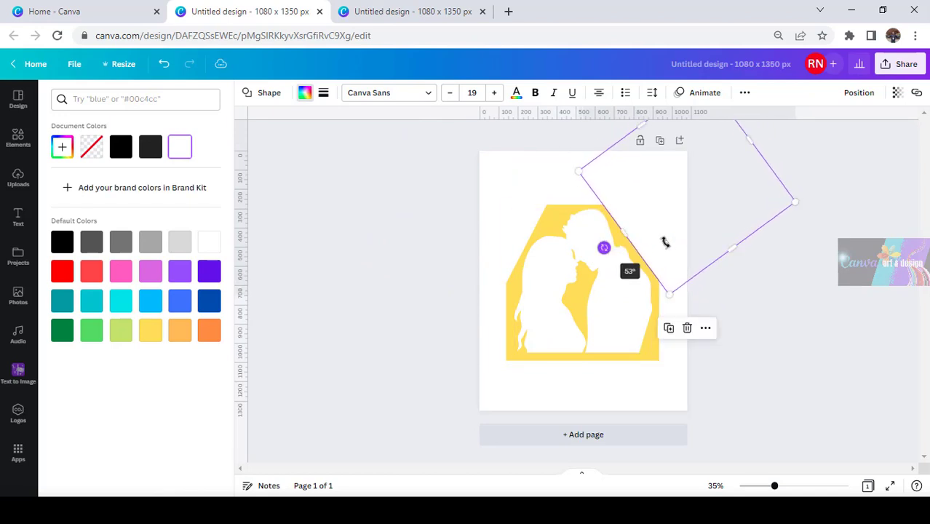
Download the page as a PNG at 1,080 × 1,350 px.
{"action": "left_click", "coordinate": [892, 64]}
{"action": "left_click", "coordinate": [795, 328]}
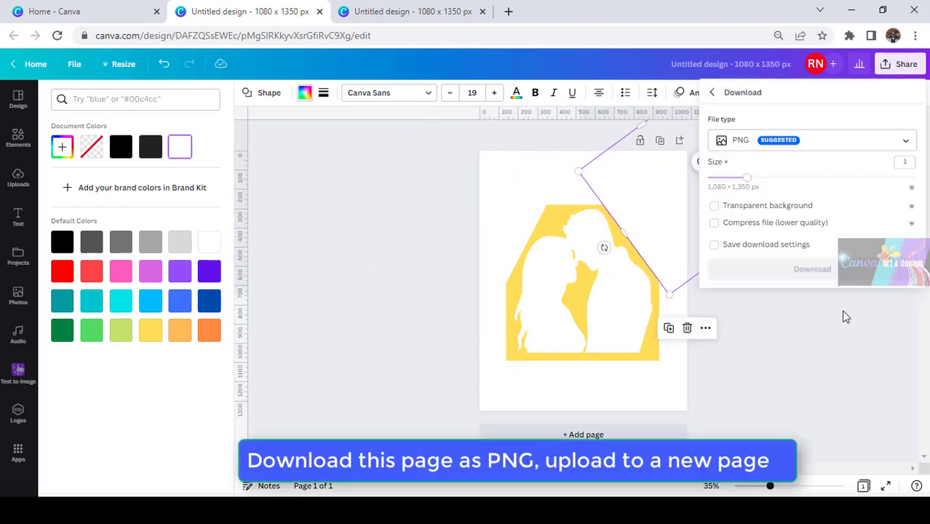
{"action": "left_click", "coordinate": [812, 270]}
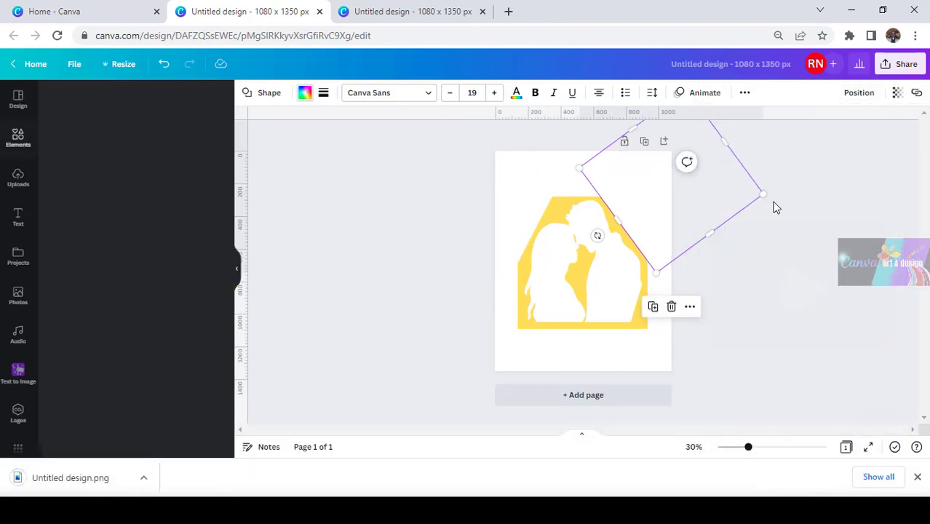
Add a second page and set its background to black.
{"action": "left_click", "coordinate": [614, 396]}
{"action": "left_click", "coordinate": [247, 93]}
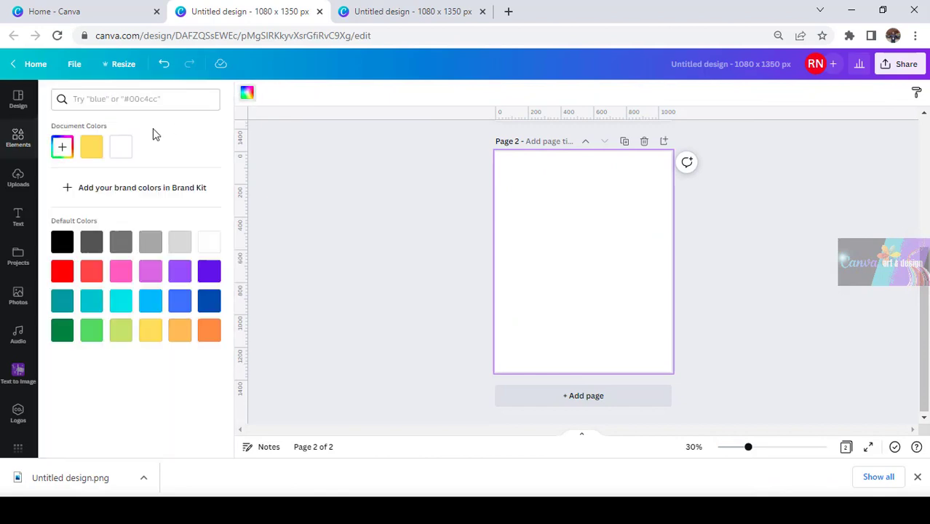
{"action": "left_click", "coordinate": [62, 242]}
Upload Untitled design.png onto page 2 and remove its white areas with BG Remover.
{"action": "left_click_drag", "start_coordinate": [82, 489], "coordinate": [588, 266]}
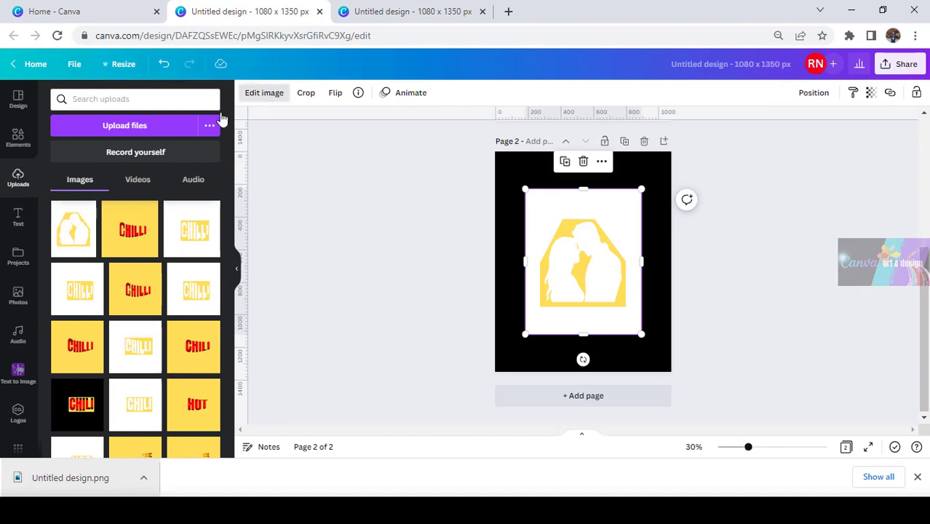
{"action": "left_click", "coordinate": [194, 202]}
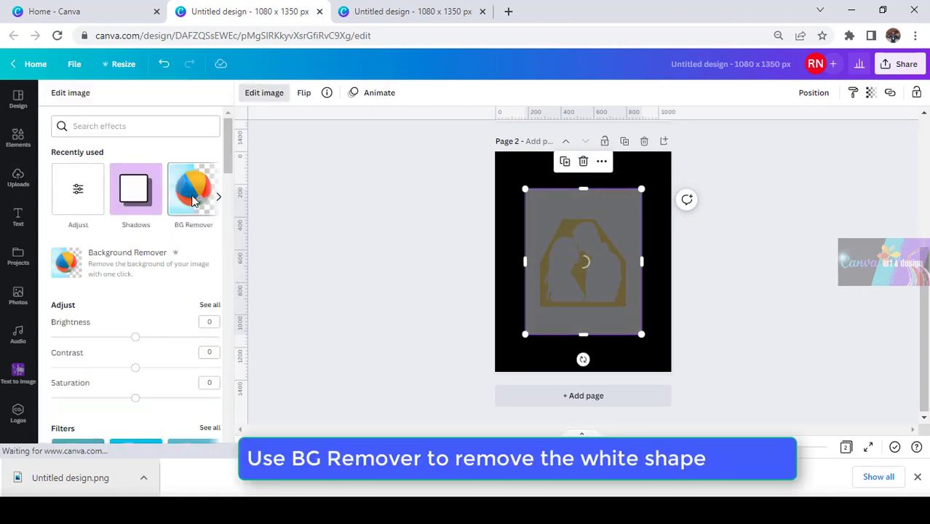
{"action": "left_click", "coordinate": [180, 436]}
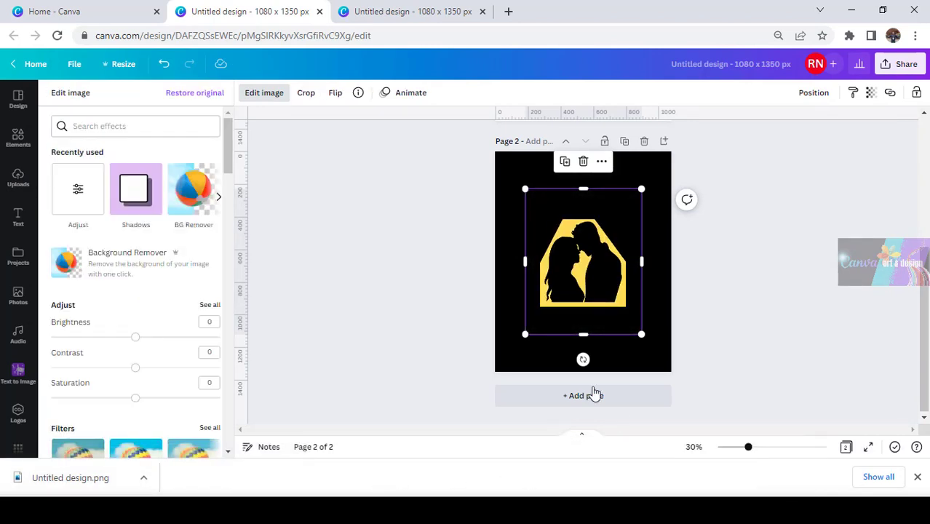
Enlarge the cutout image to the full page size and crop away the empty area above the couple.
{"action": "left_click_drag", "start_coordinate": [524, 335], "coordinate": [489, 368]}
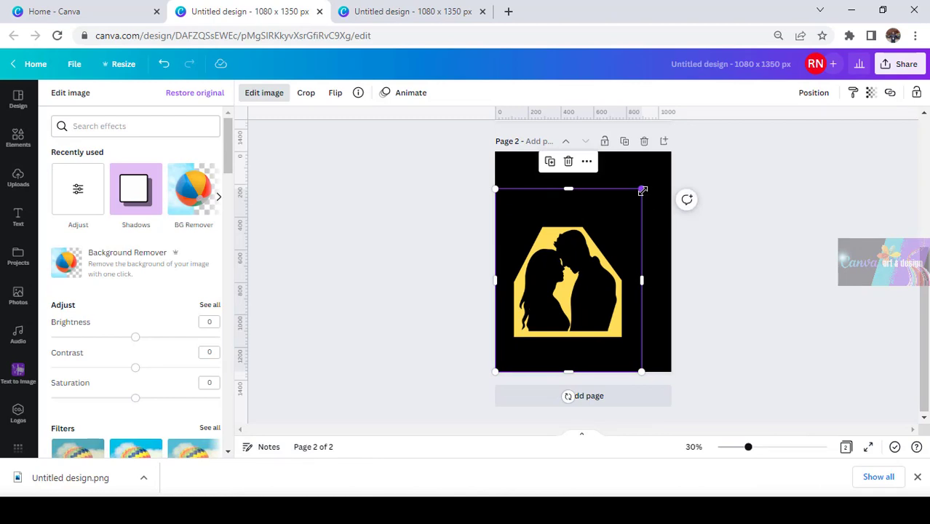
{"action": "left_click_drag", "start_coordinate": [642, 190], "coordinate": [670, 151]}
{"action": "left_click_drag", "start_coordinate": [589, 150], "coordinate": [587, 181]}
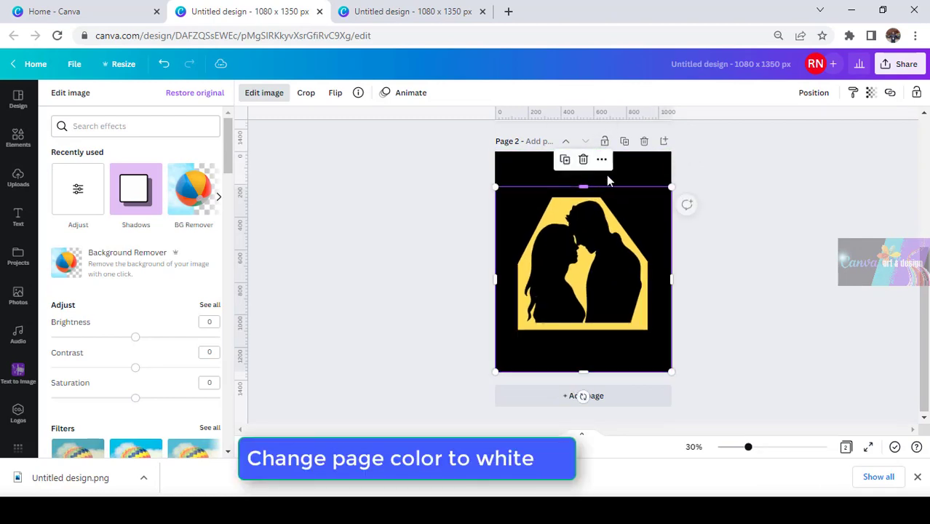
Set the page 2 background to white.
{"action": "left_click", "coordinate": [652, 178]}
{"action": "left_click", "coordinate": [247, 95]}
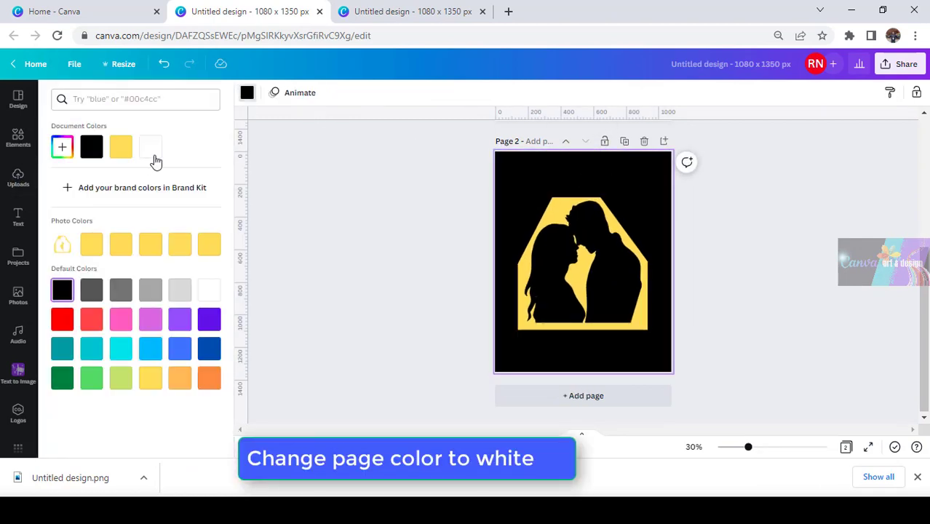
{"action": "left_click", "coordinate": [151, 149]}
Apply a Glow shadow to the yellow couple cutout image.
{"action": "left_click", "coordinate": [532, 234]}
{"action": "left_click", "coordinate": [264, 93]}
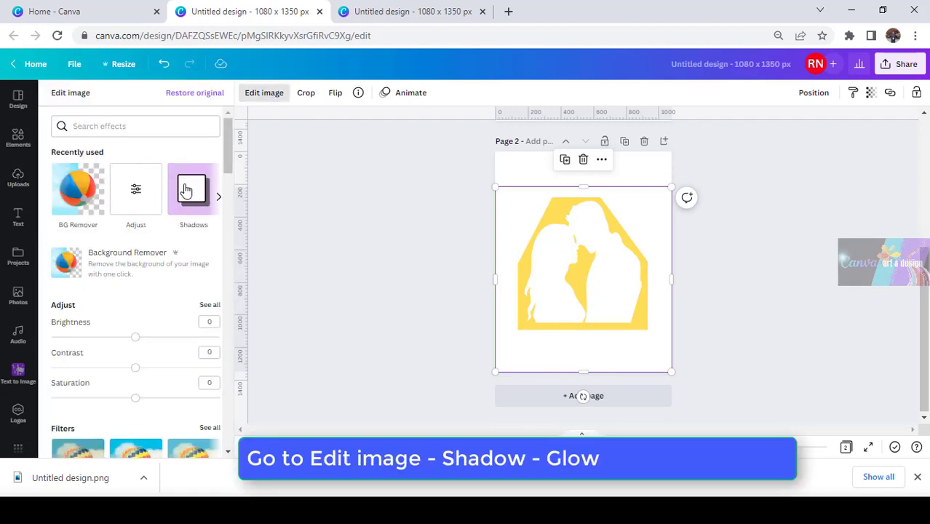
{"action": "left_click", "coordinate": [184, 189]}
{"action": "left_click", "coordinate": [138, 155]}
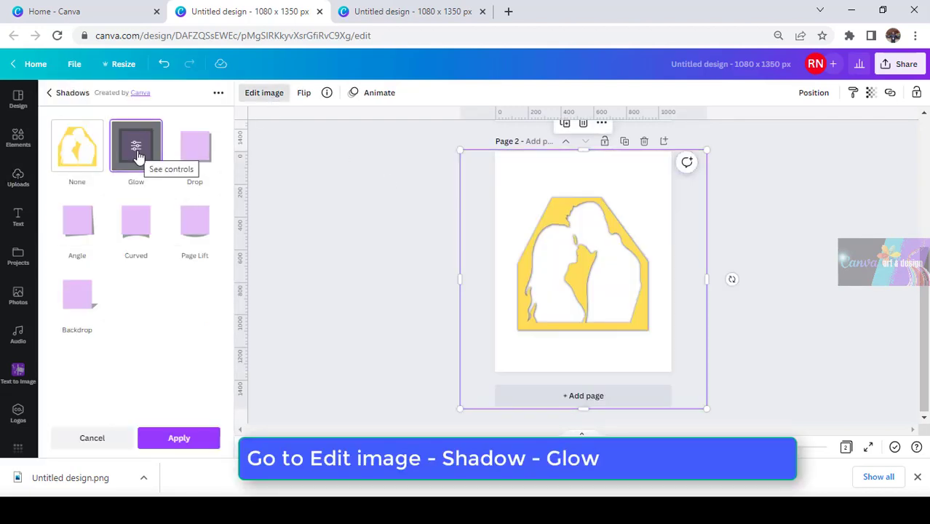
{"action": "left_click", "coordinate": [189, 441]}
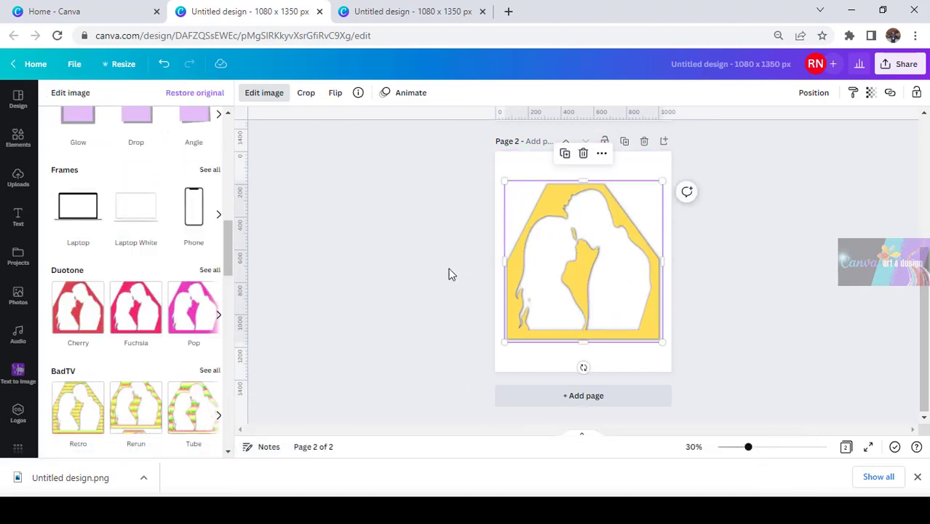
Add the "Affection couple love" video from the recently used elements to page 2.
{"action": "left_click", "coordinate": [17, 138]}
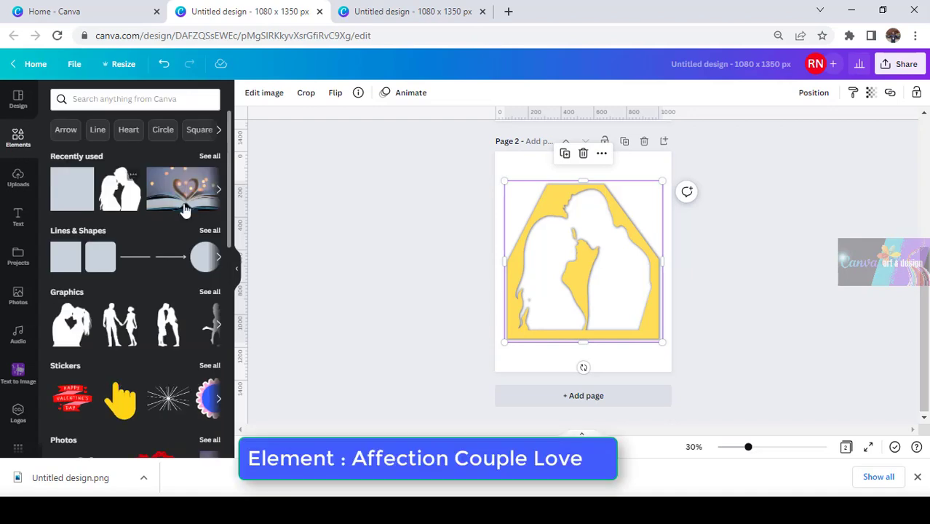
{"action": "left_click", "coordinate": [209, 156]}
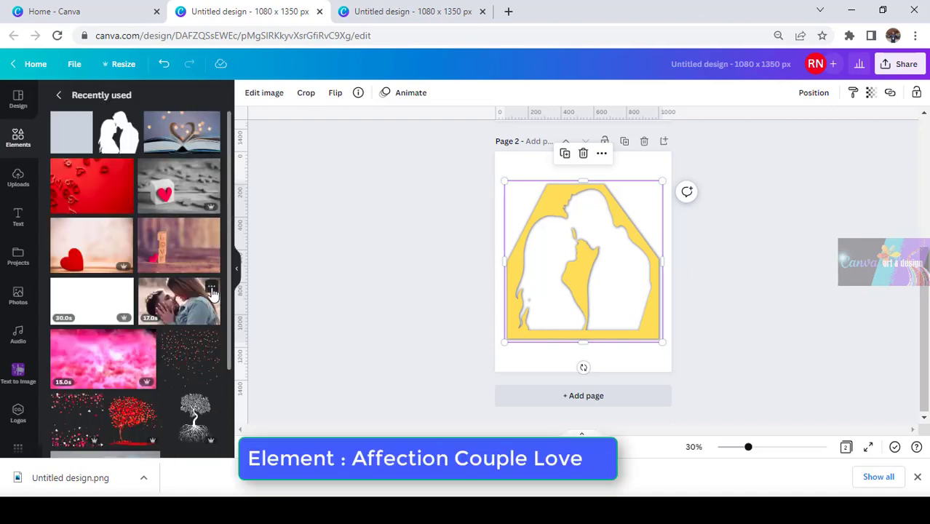
{"action": "left_click", "coordinate": [211, 289]}
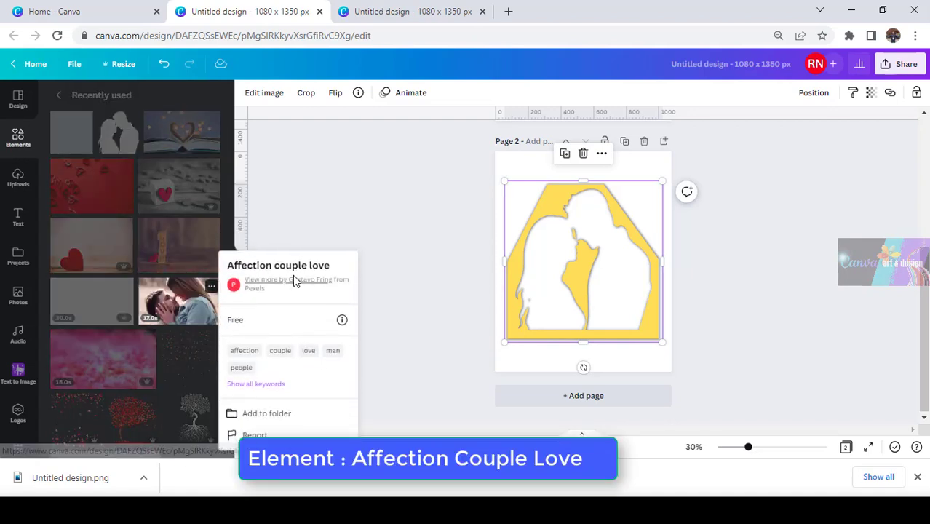
{"action": "left_click", "coordinate": [187, 310]}
{"action": "left_click", "coordinate": [187, 310]}
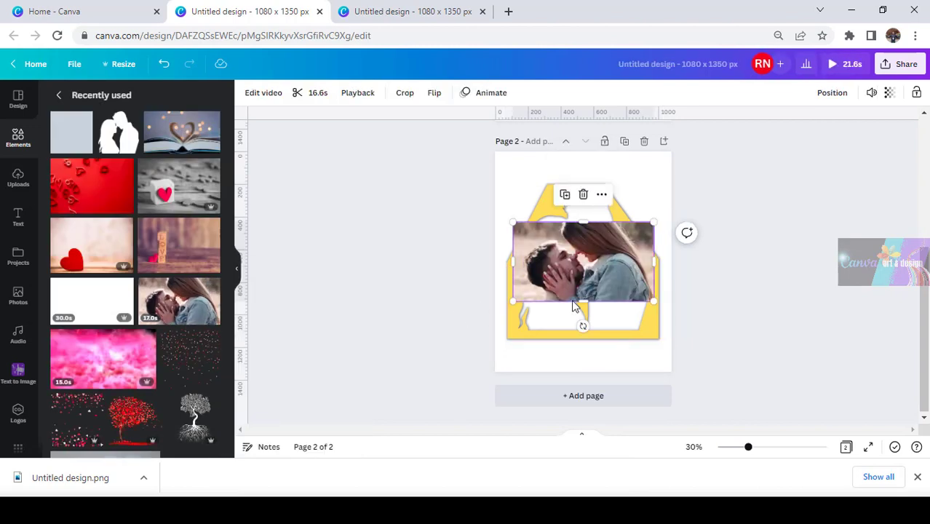
Extend the couple video to about the cutout's height and nearly the page width, and place it behind the yellow cutout.
{"action": "left_click_drag", "start_coordinate": [584, 223], "coordinate": [584, 188]}
{"action": "left_click_drag", "start_coordinate": [582, 301], "coordinate": [583, 334]}
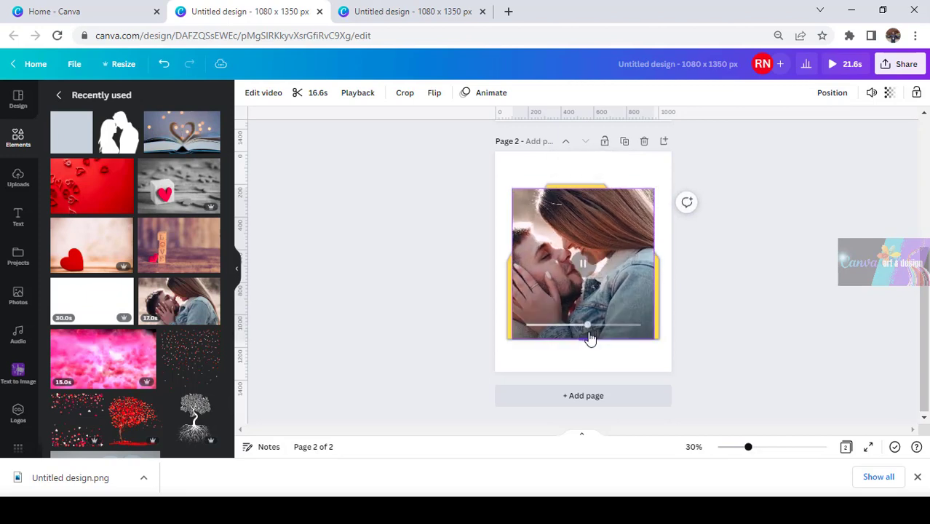
{"action": "left_click_drag", "start_coordinate": [654, 260], "coordinate": [661, 292]}
{"action": "right_click", "coordinate": [664, 271]}
{"action": "left_click", "coordinate": [712, 313]}
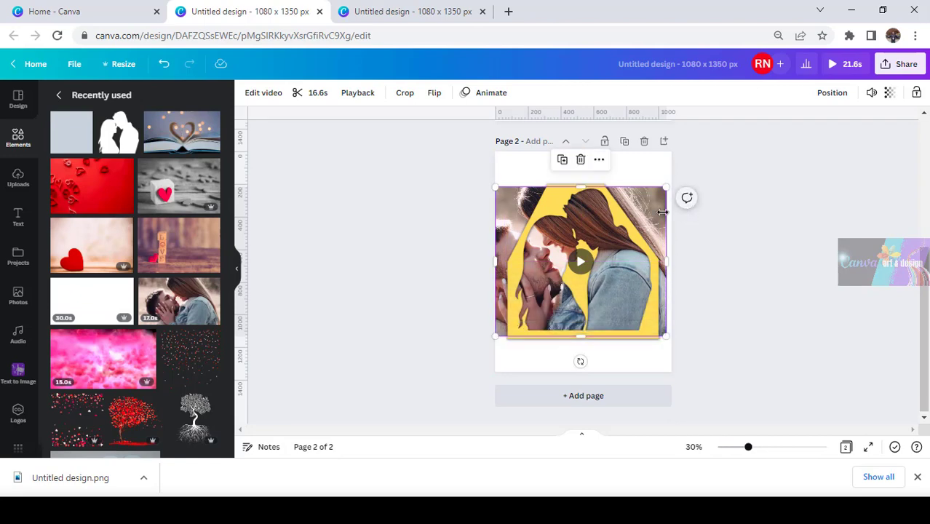
Add the "Pink falling hearts" video from the recently used elements to page 2.
{"action": "left_click", "coordinate": [407, 282]}
{"action": "scroll", "coordinate": [168, 350], "scroll_direction": "down", "scroll_amount": 2}
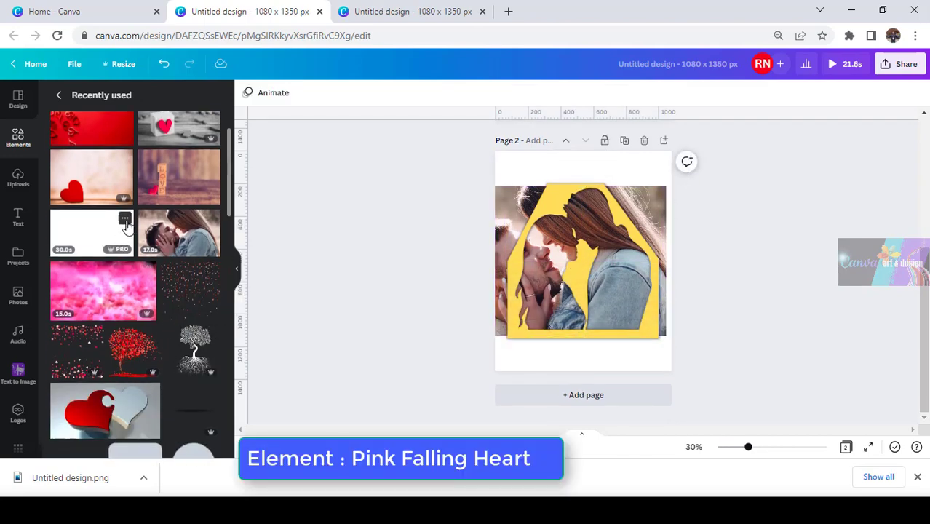
{"action": "left_click", "coordinate": [125, 220]}
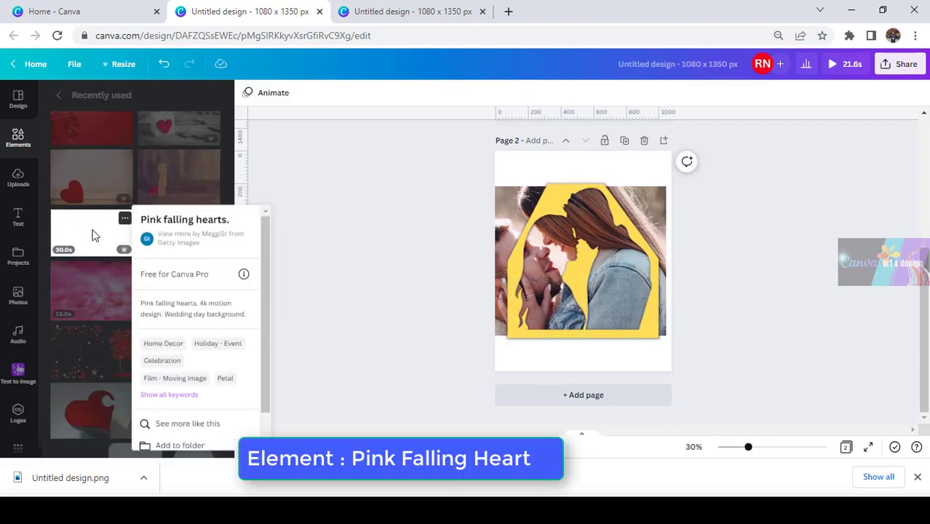
{"action": "left_click", "coordinate": [92, 234]}
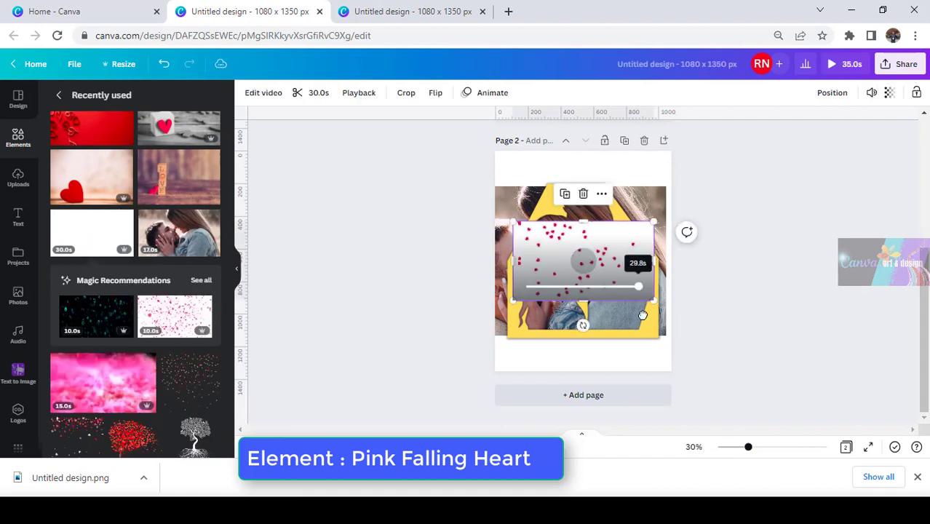
Trim the couple video behind the yellow cutout to 10.0 seconds.
{"action": "left_click", "coordinate": [663, 203]}
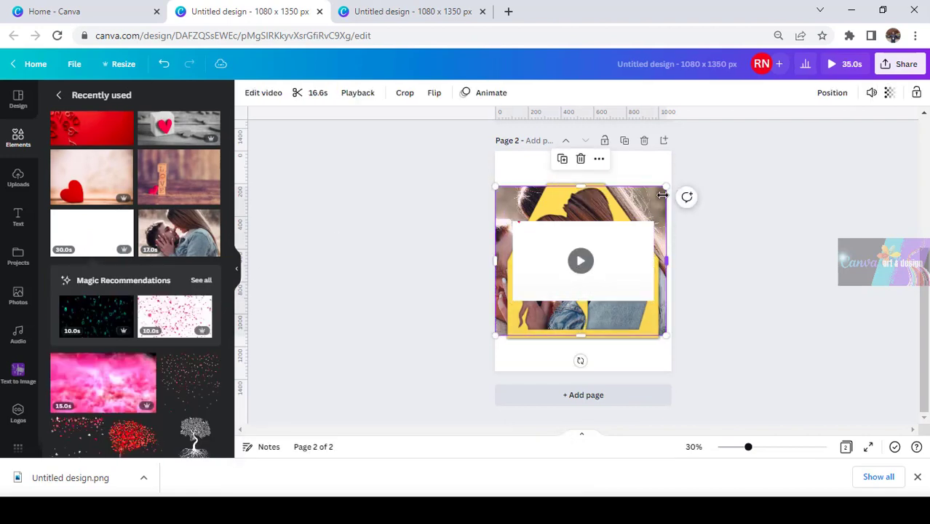
{"action": "left_click", "coordinate": [317, 94]}
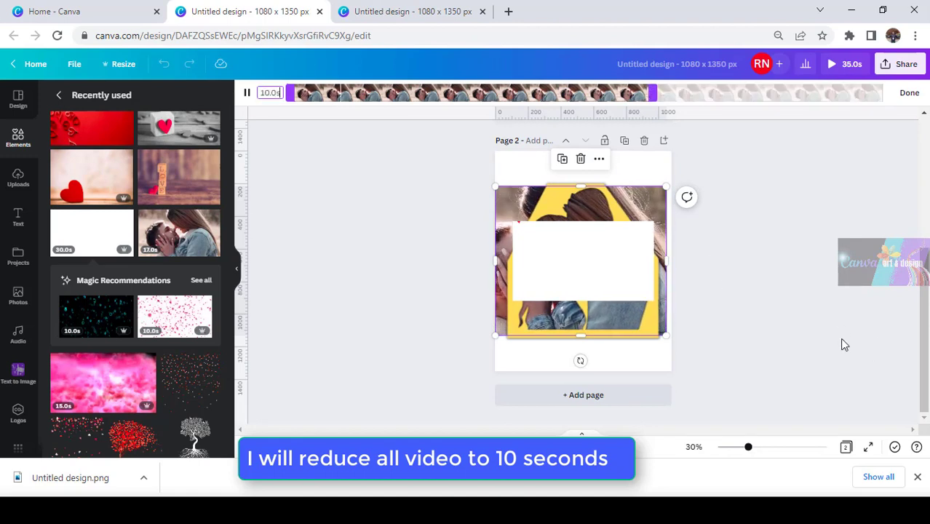
Enlarge the falling hearts video from the page's left edge to about the couple video's height and send it backward behind the yellow cutout.
{"action": "left_click", "coordinate": [604, 268]}
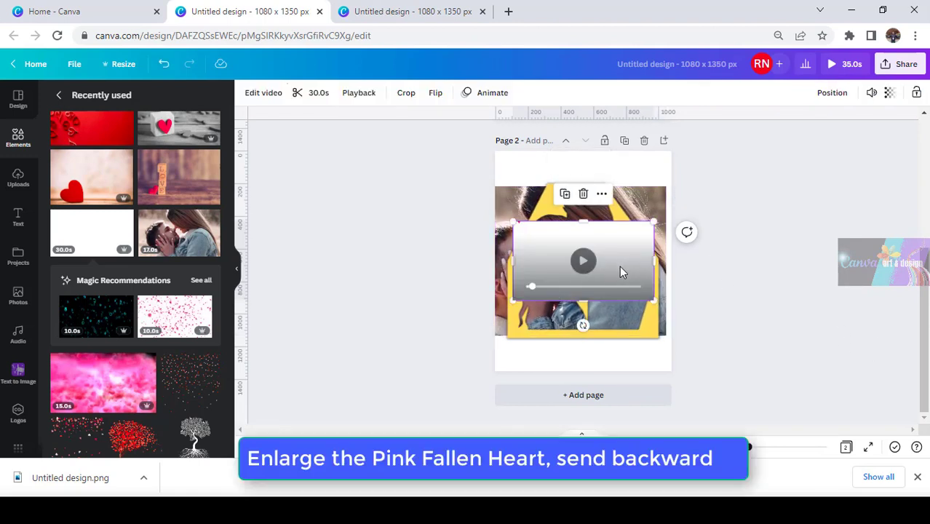
{"action": "left_click_drag", "start_coordinate": [619, 266], "coordinate": [604, 240]}
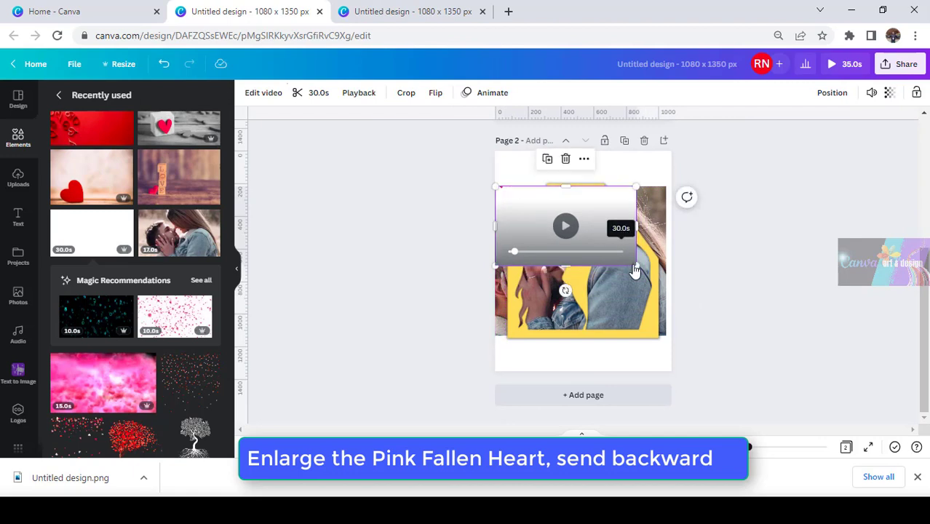
{"action": "left_click_drag", "start_coordinate": [634, 269], "coordinate": [738, 366]}
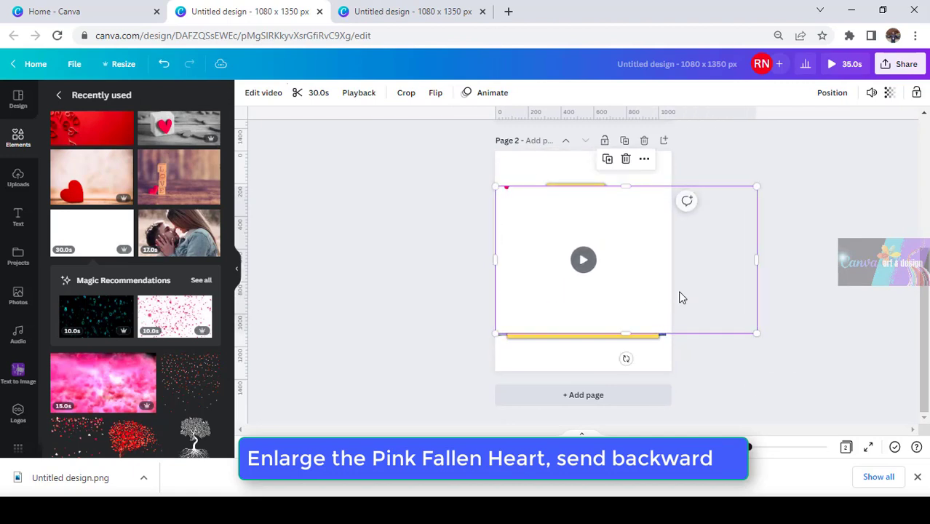
{"action": "right_click", "coordinate": [710, 283]}
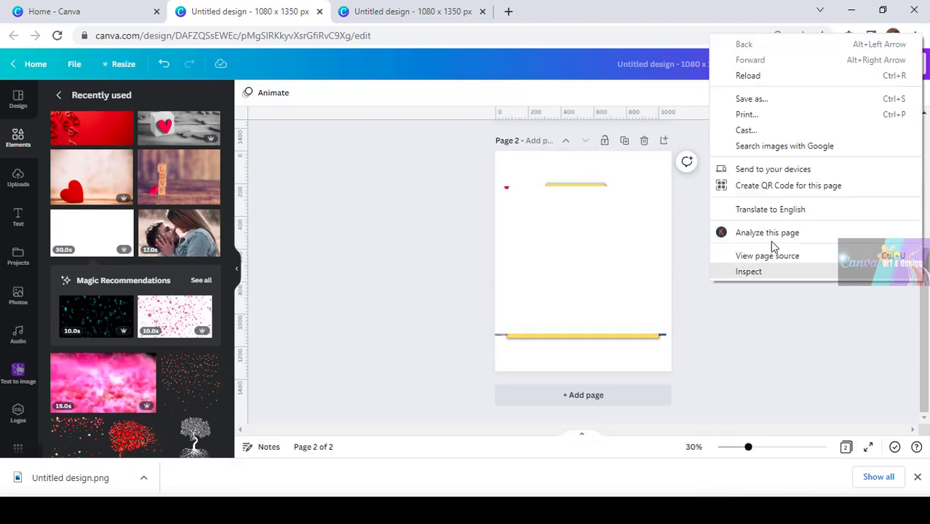
{"action": "right_click", "coordinate": [661, 260]}
{"action": "left_click", "coordinate": [707, 294]}
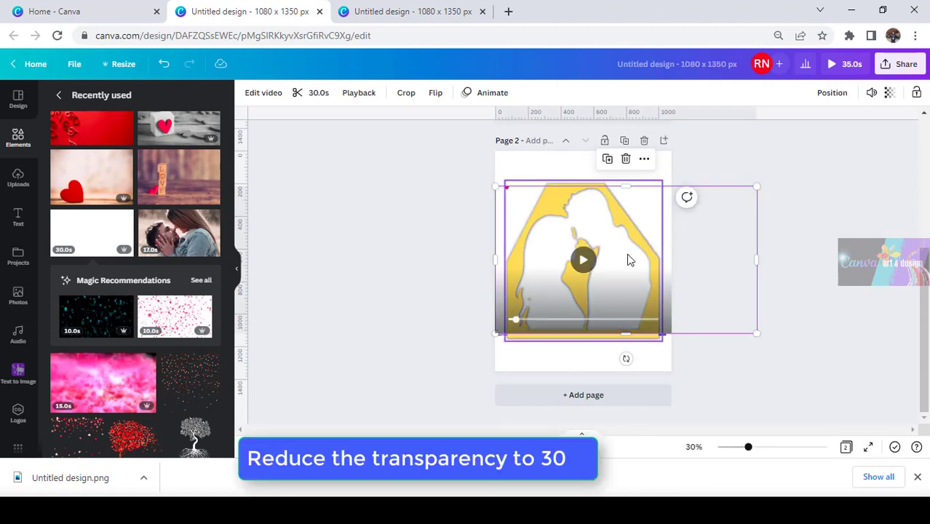
Set the falling hearts video's transparency to 30 and trim it to 10 seconds.
{"action": "left_click", "coordinate": [889, 92]}
{"action": "left_click_drag", "start_coordinate": [888, 137], "coordinate": [809, 143]}
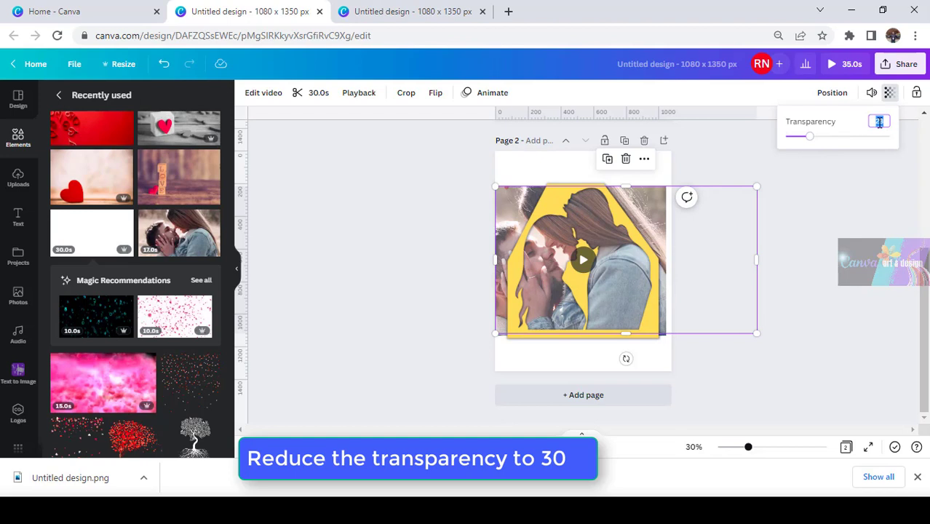
{"action": "type", "text": "30"}
{"action": "left_click", "coordinate": [587, 266]}
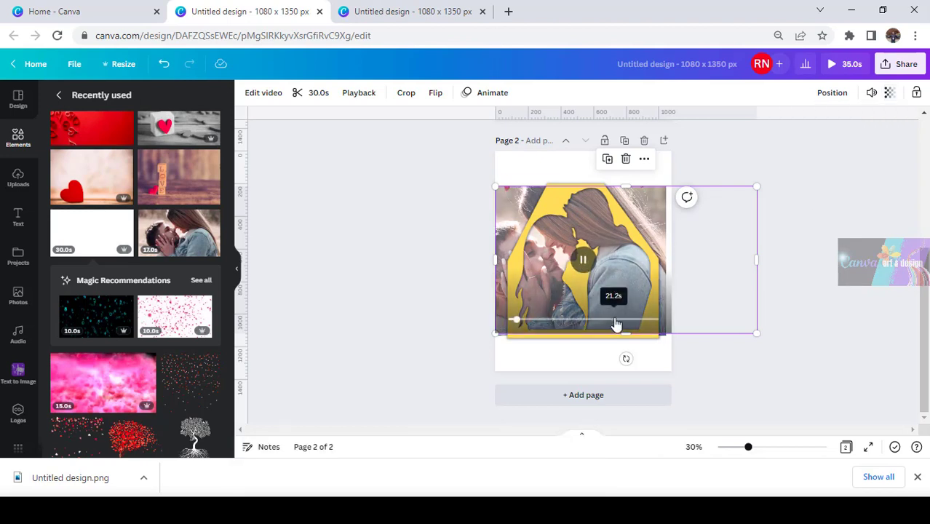
{"action": "left_click", "coordinate": [601, 291]}
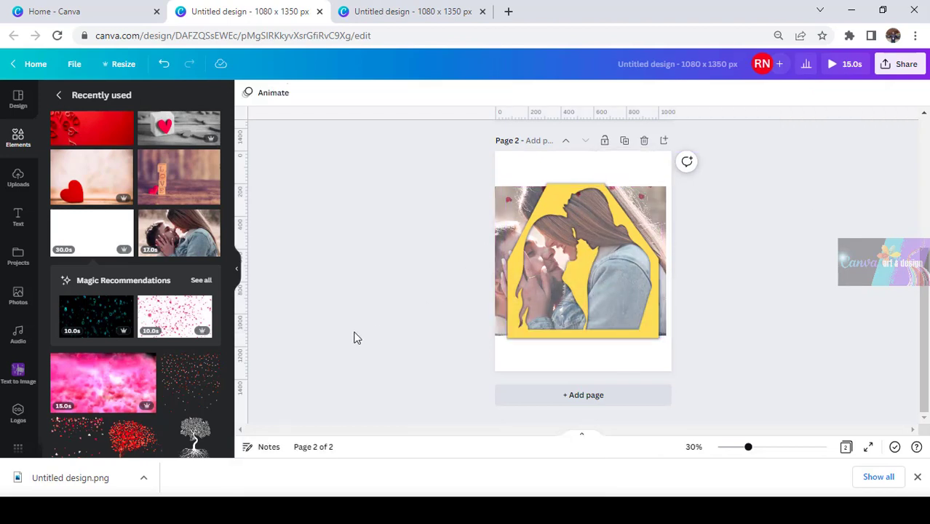
Add the pink "love" hearts video to page 2 and enlarge it beyond the page width to cover the couple.
{"action": "left_click", "coordinate": [148, 362]}
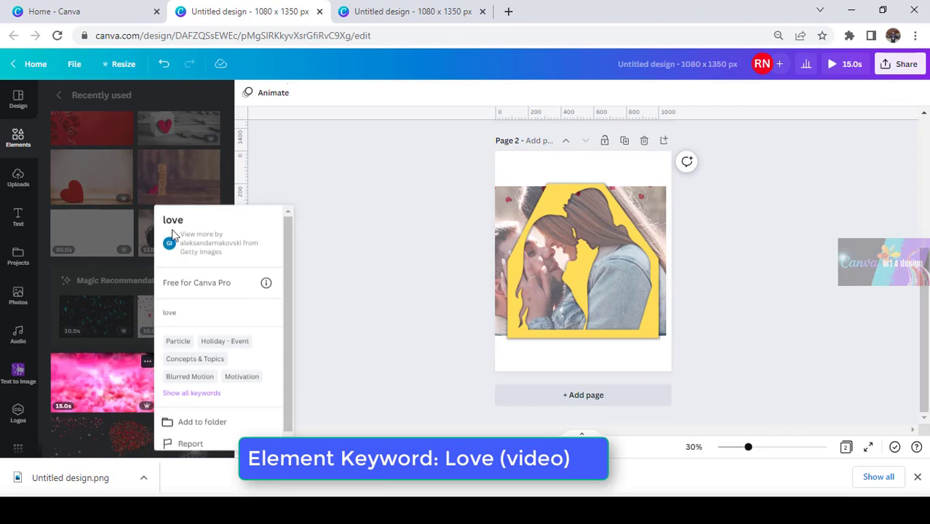
{"action": "left_click", "coordinate": [95, 389]}
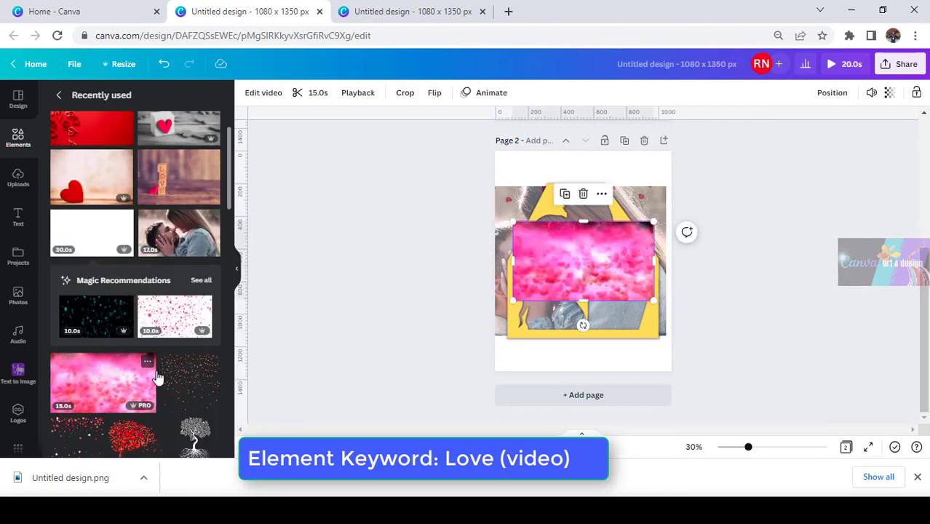
{"action": "mouse_move", "coordinate": [677, 331]}
{"action": "left_mouse_down"}
{"action": "mouse_move", "coordinate": [702, 348]}
{"action": "mouse_move", "coordinate": [677, 314]}
{"action": "left_mouse_up"}
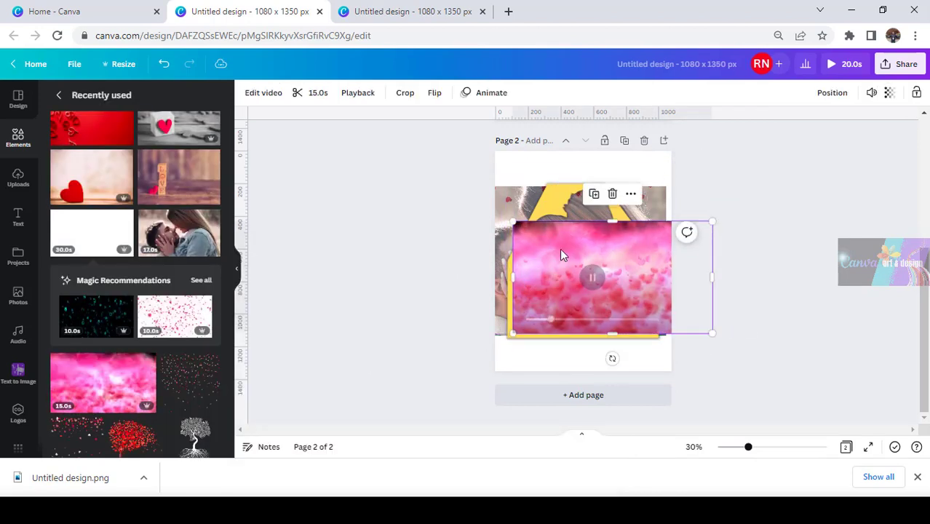
{"action": "left_click_drag", "start_coordinate": [511, 197], "coordinate": [422, 137]}
Set the pink "love" video's transparency to 25.
{"action": "left_click", "coordinate": [889, 92]}
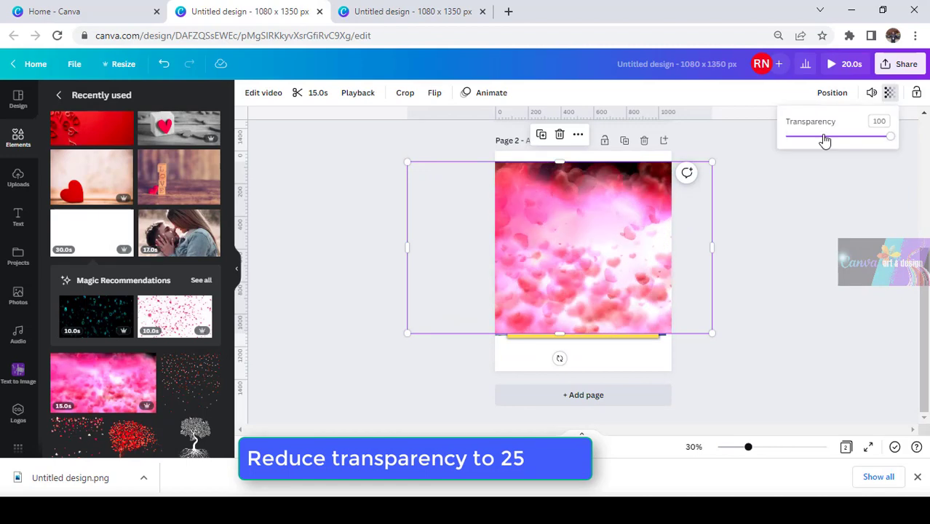
{"action": "double_click", "coordinate": [879, 121]}
{"action": "type", "text": "25"}
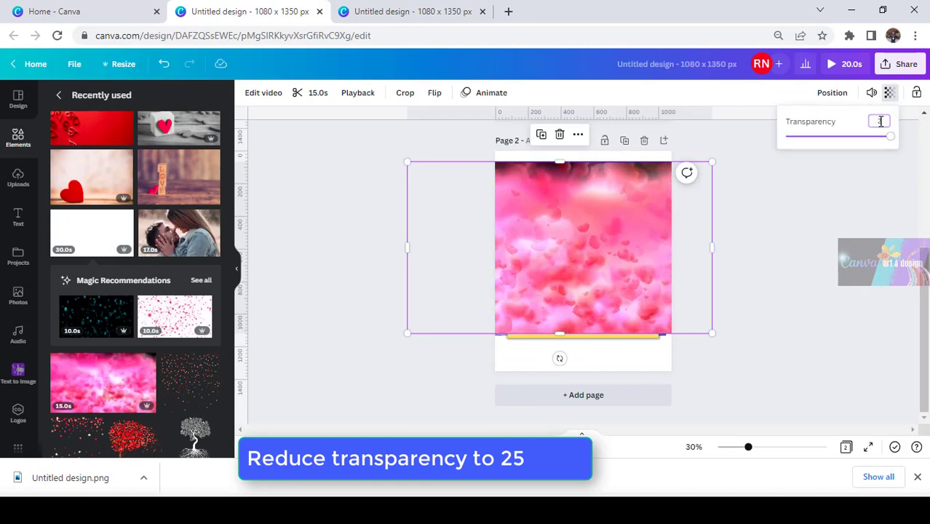
{"action": "key", "text": "Return"}
{"action": "left_click", "coordinate": [697, 235]}
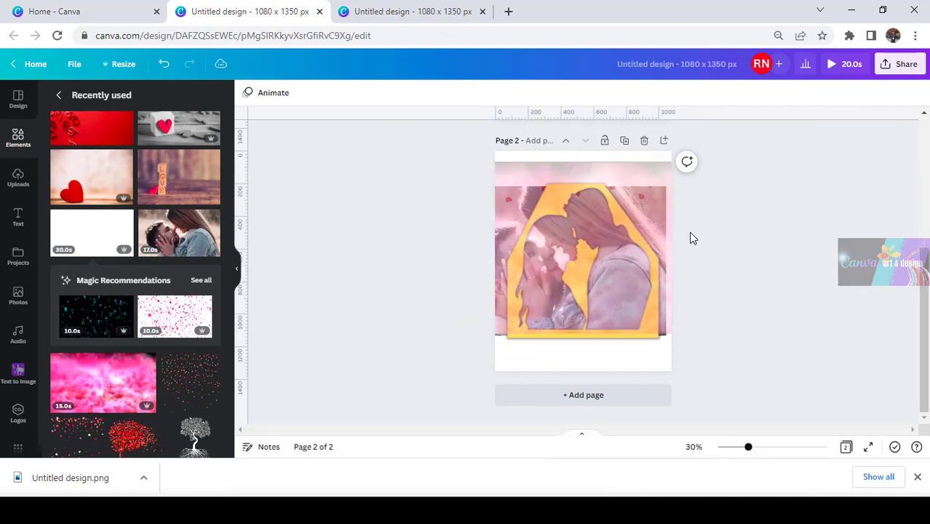
Send the pink "love" video backward so it sits behind the yellow cutout.
{"action": "right_click", "coordinate": [693, 235]}
{"action": "left_click", "coordinate": [652, 208]}
{"action": "right_click", "coordinate": [652, 209]}
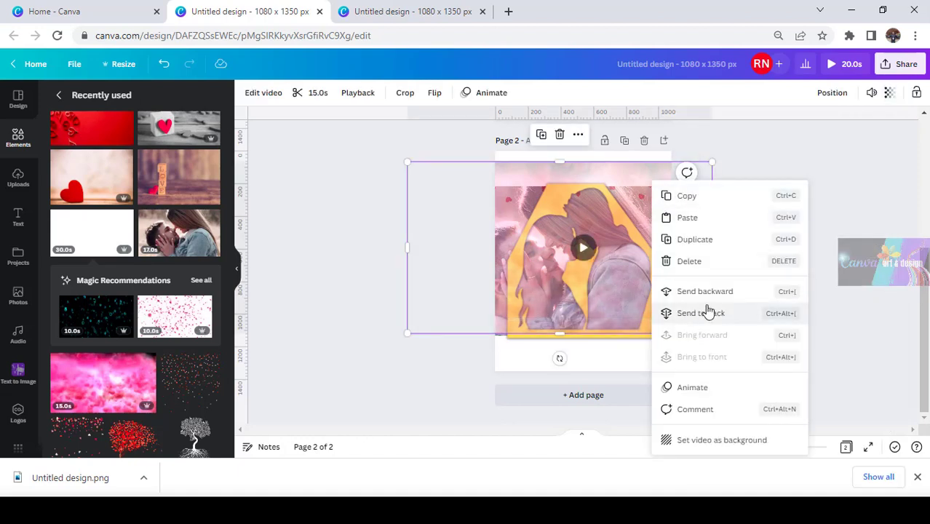
{"action": "left_click", "coordinate": [710, 291]}
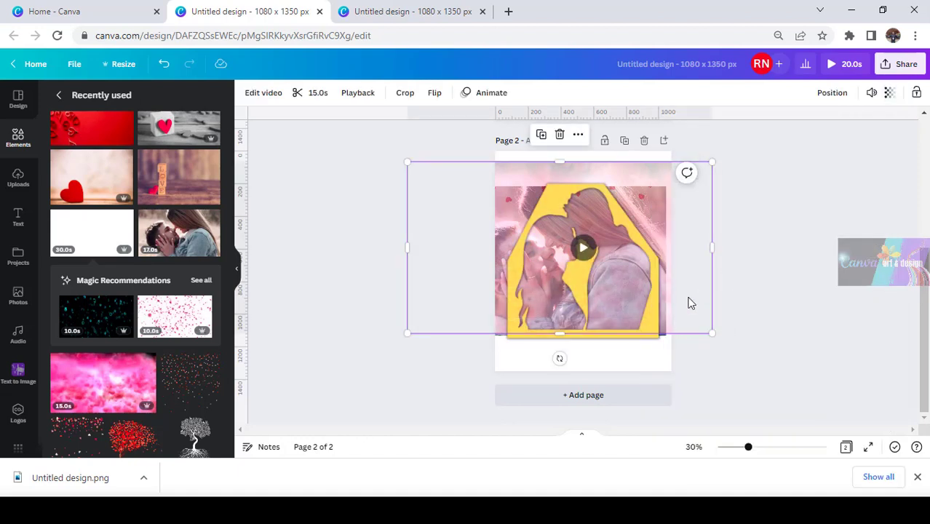
{"action": "left_click", "coordinate": [696, 284]}
Add a yellow square shape and stretch it across the full page width over the area above the cutout.
{"action": "left_click", "coordinate": [18, 139]}
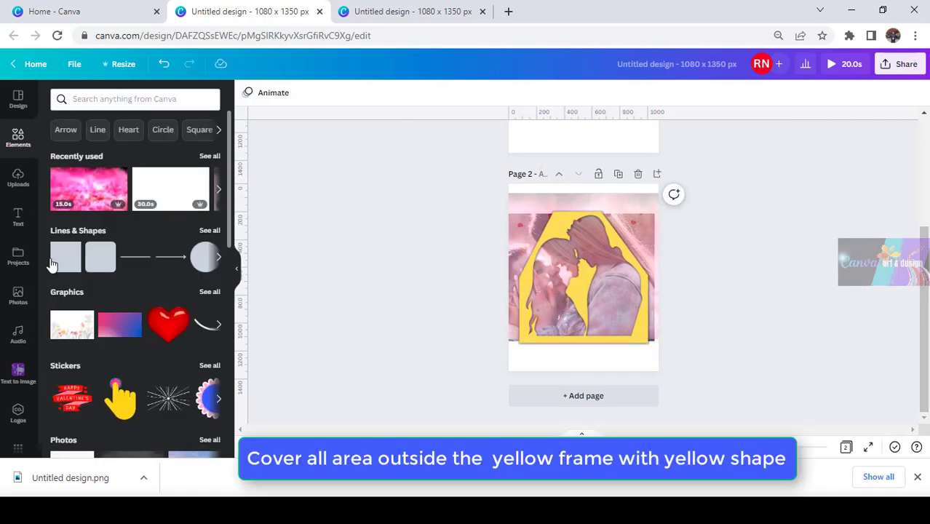
{"action": "left_click", "coordinate": [64, 257]}
{"action": "left_click", "coordinate": [306, 94]}
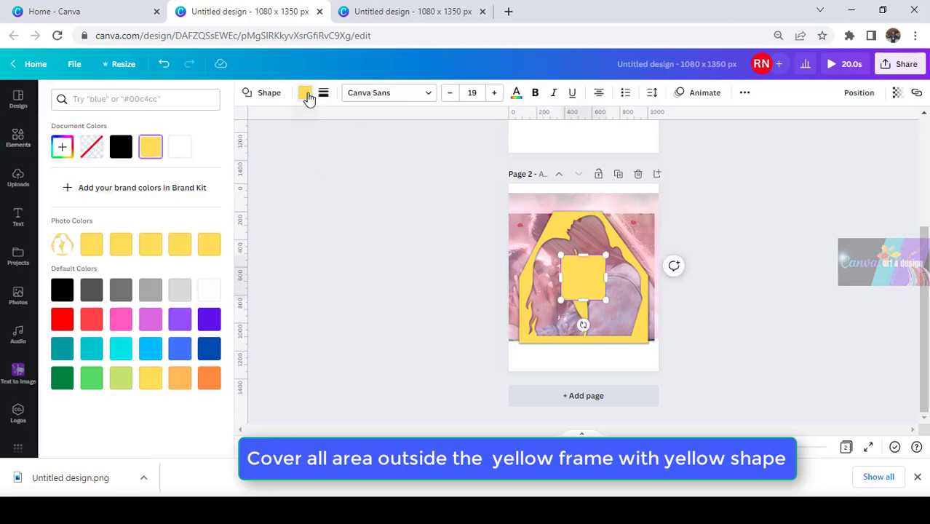
{"action": "left_click_drag", "start_coordinate": [580, 291], "coordinate": [672, 197]}
{"action": "scroll", "coordinate": [730, 376], "scroll_direction": "up", "scroll_amount": 2}
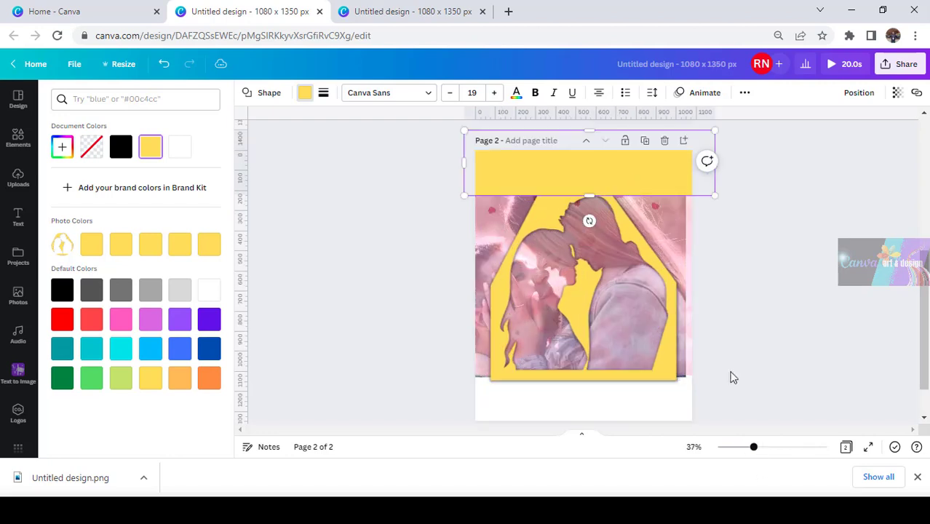
Cover the remaining areas beside and below the cutout with yellow shapes so only the couple silhouette shows video.
{"action": "left_click", "coordinate": [574, 174]}
{"action": "left_click", "coordinate": [572, 221]}
{"action": "left_click_drag", "start_coordinate": [535, 224], "coordinate": [455, 289]}
{"action": "left_click", "coordinate": [744, 224]}
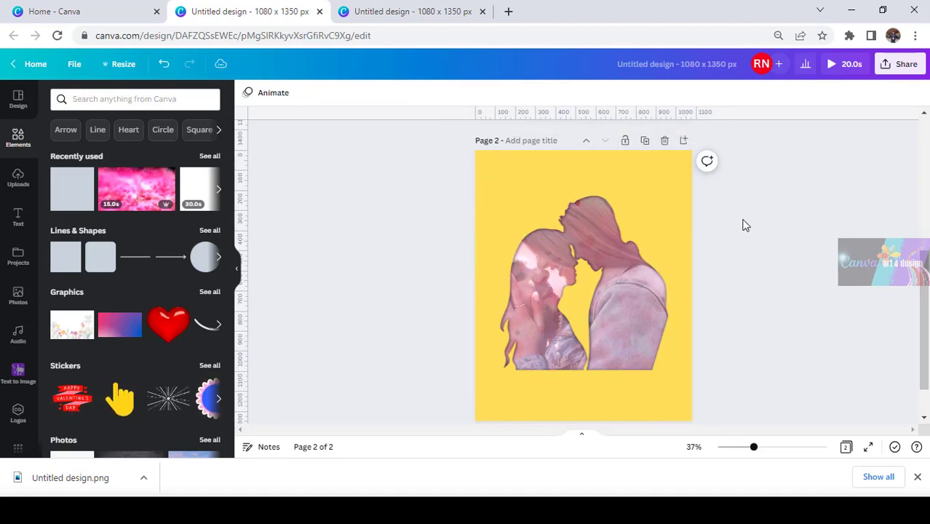
Download only page 2 of the design as an MP4 video.
{"action": "left_click", "coordinate": [895, 67]}
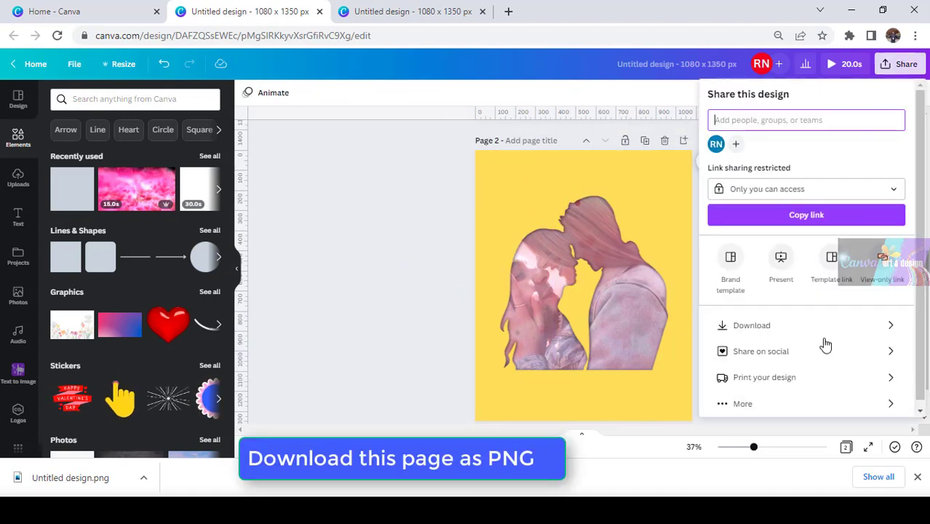
{"action": "left_click", "coordinate": [805, 328]}
{"action": "left_click", "coordinate": [910, 241]}
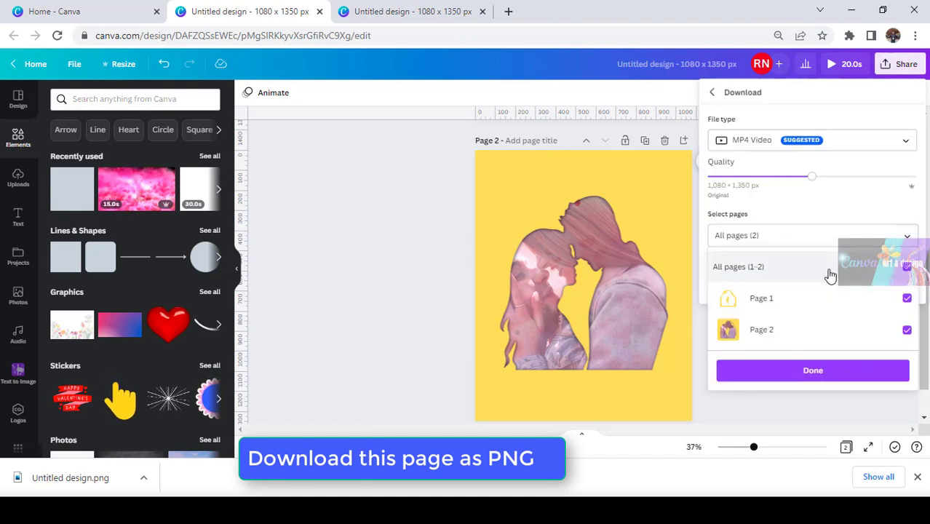
{"action": "left_click", "coordinate": [830, 268]}
{"action": "left_click", "coordinate": [837, 330]}
{"action": "left_click", "coordinate": [855, 377]}
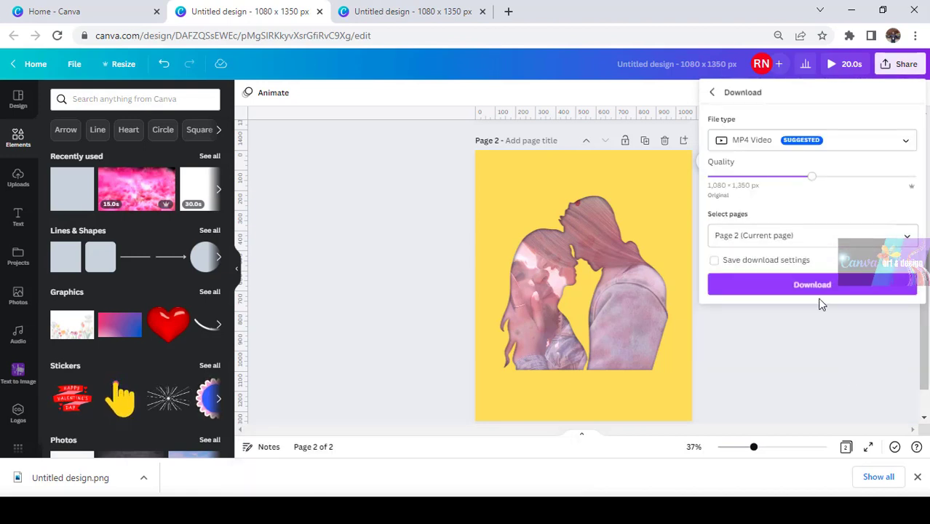
{"action": "left_click", "coordinate": [819, 285]}
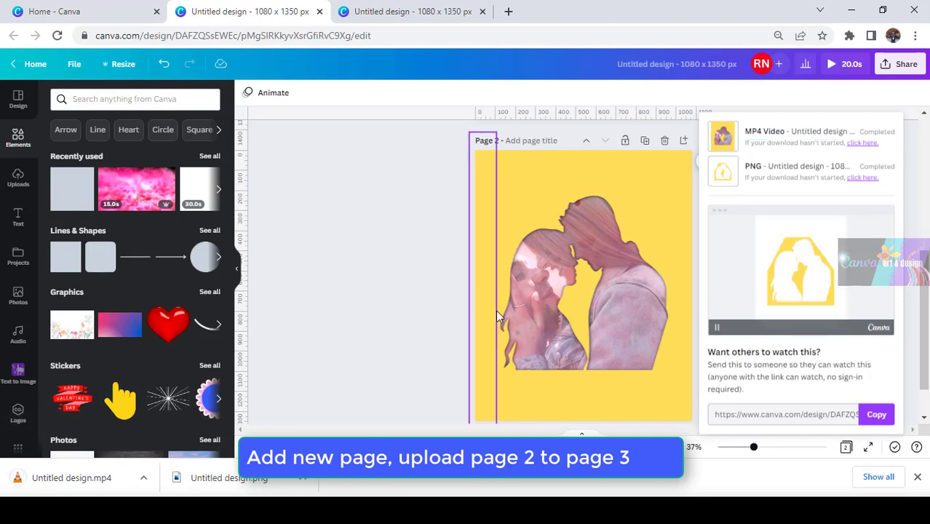
Add a third page and give it a black background.
{"action": "scroll", "coordinate": [538, 342], "scroll_direction": "down", "scroll_amount": 2}
{"action": "left_click", "coordinate": [579, 398]}
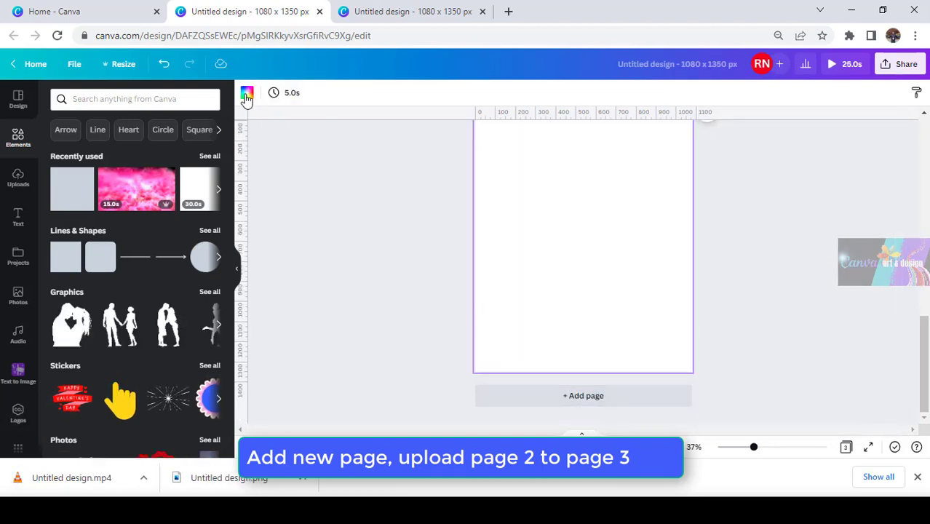
{"action": "left_click", "coordinate": [247, 95]}
{"action": "left_click", "coordinate": [93, 145]}
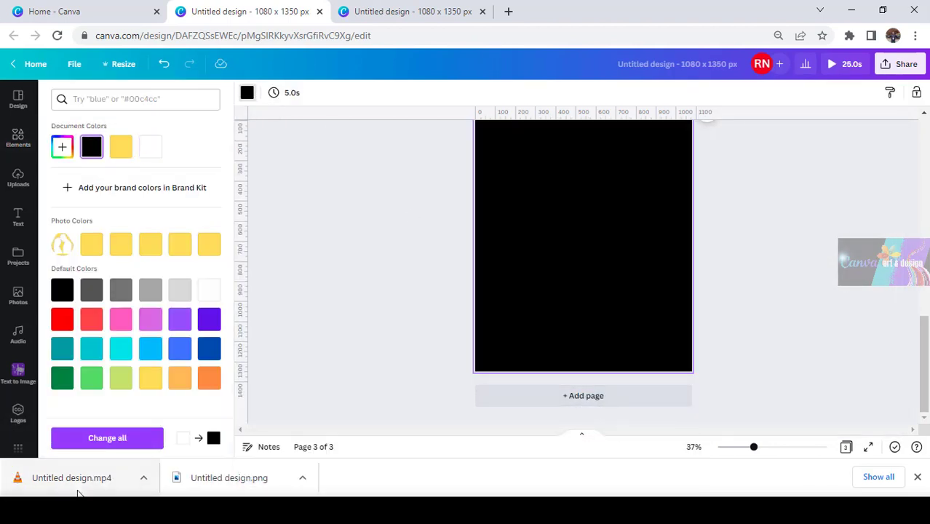
Place the downloaded "Untitled design.mp4" on page 3 and remove its yellow background with Background Remover.
{"action": "left_click_drag", "start_coordinate": [72, 477], "coordinate": [576, 251]}
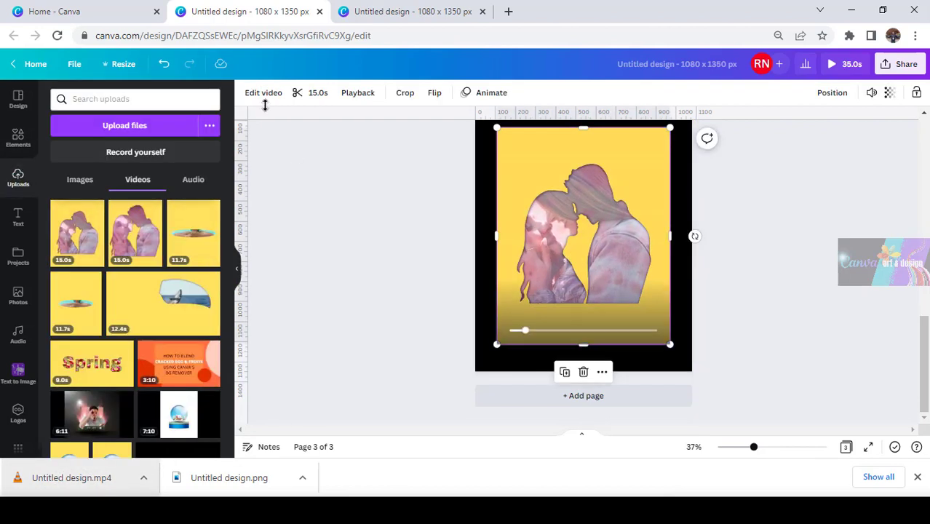
{"action": "left_click", "coordinate": [261, 94]}
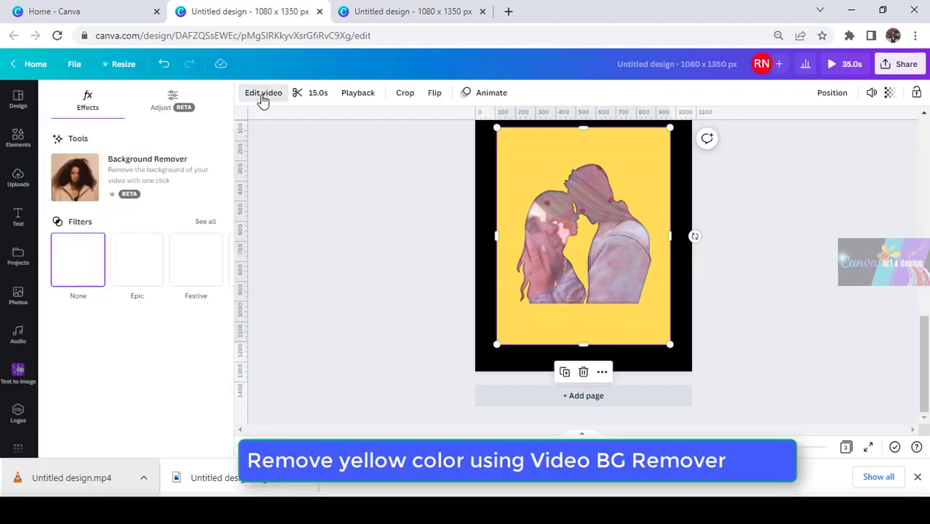
{"action": "left_click", "coordinate": [69, 187]}
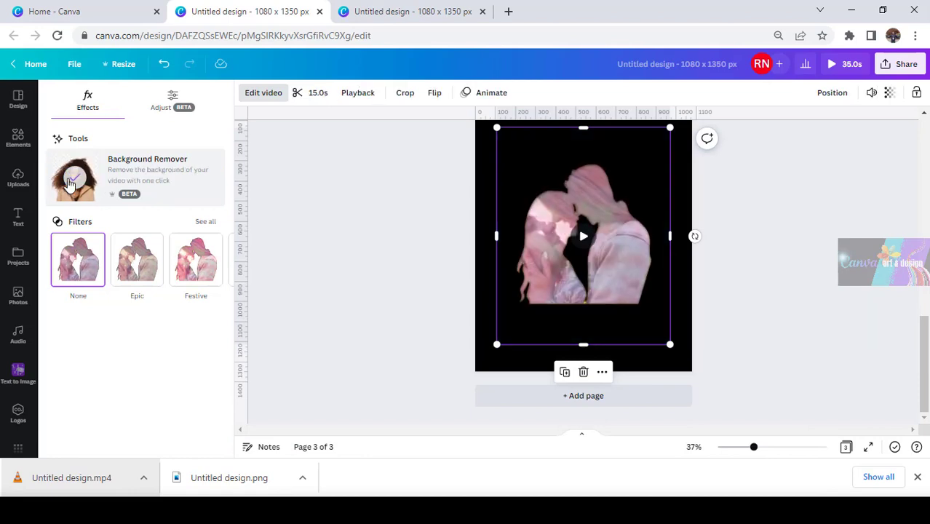
{"action": "left_click", "coordinate": [343, 253]}
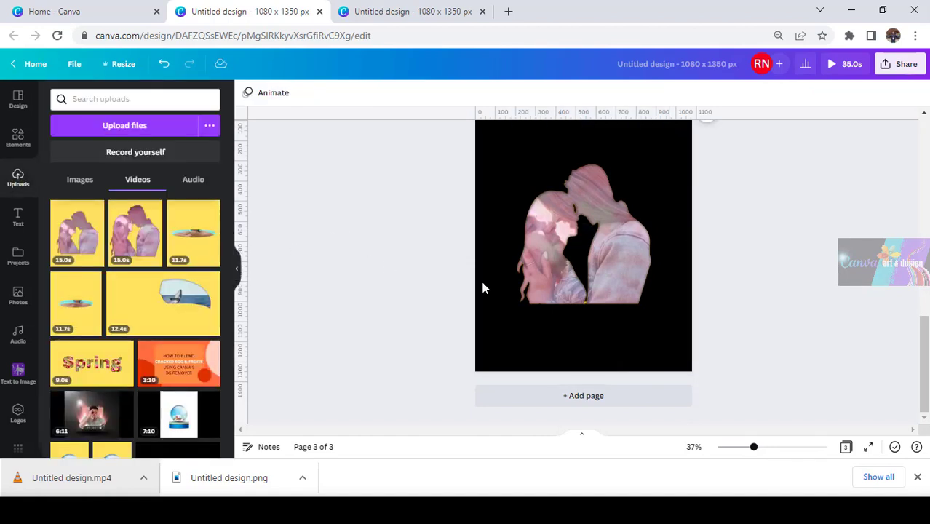
Add the red paper-hearts photo from the recently used elements to page 3 and set it as the page background.
{"action": "left_click", "coordinate": [501, 370]}
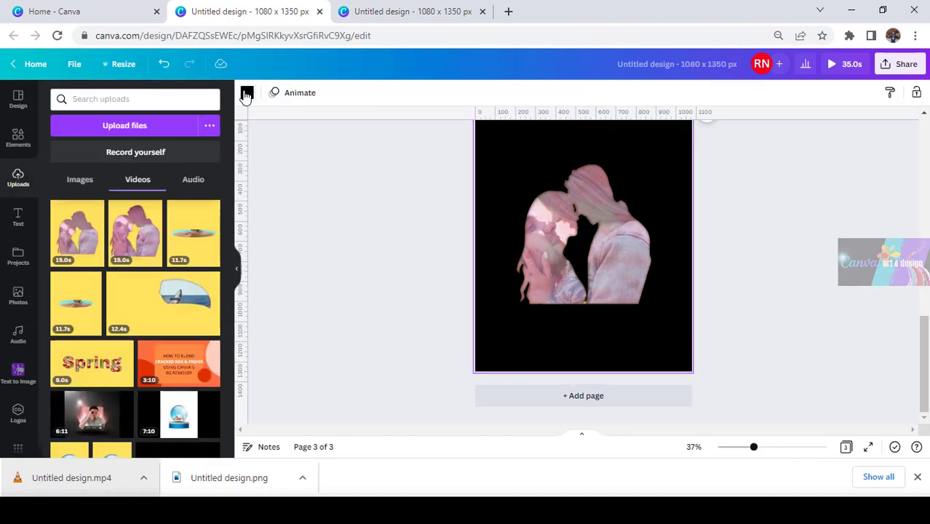
{"action": "left_click", "coordinate": [17, 139]}
{"action": "left_click", "coordinate": [210, 156]}
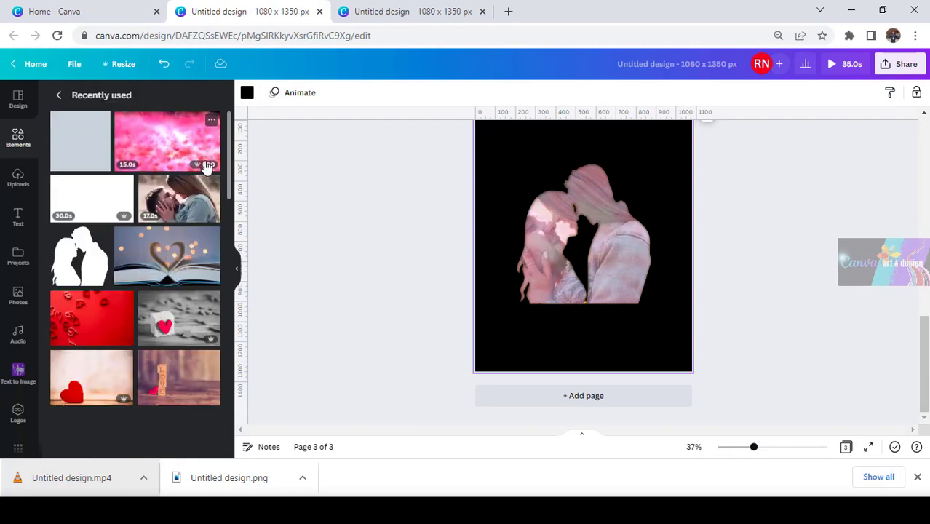
{"action": "left_click", "coordinate": [124, 299]}
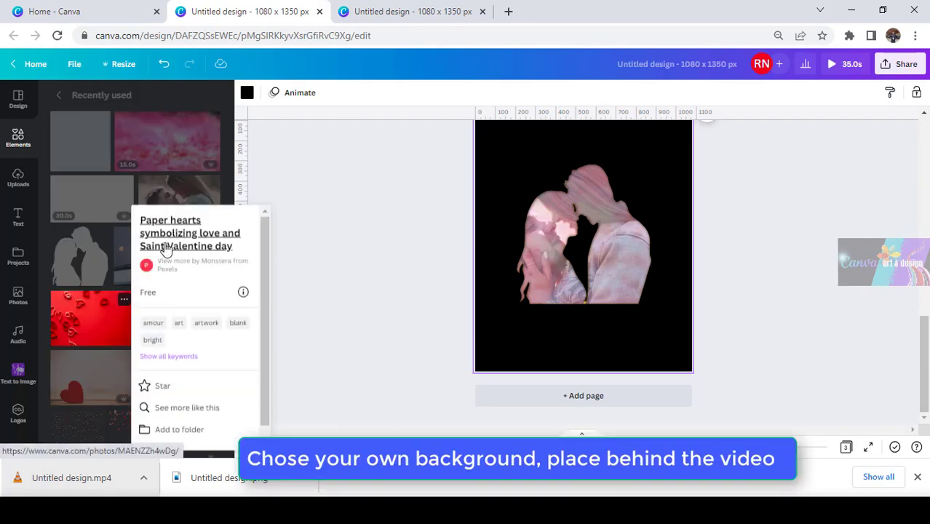
{"action": "left_click", "coordinate": [97, 331]}
{"action": "left_click", "coordinate": [97, 331]}
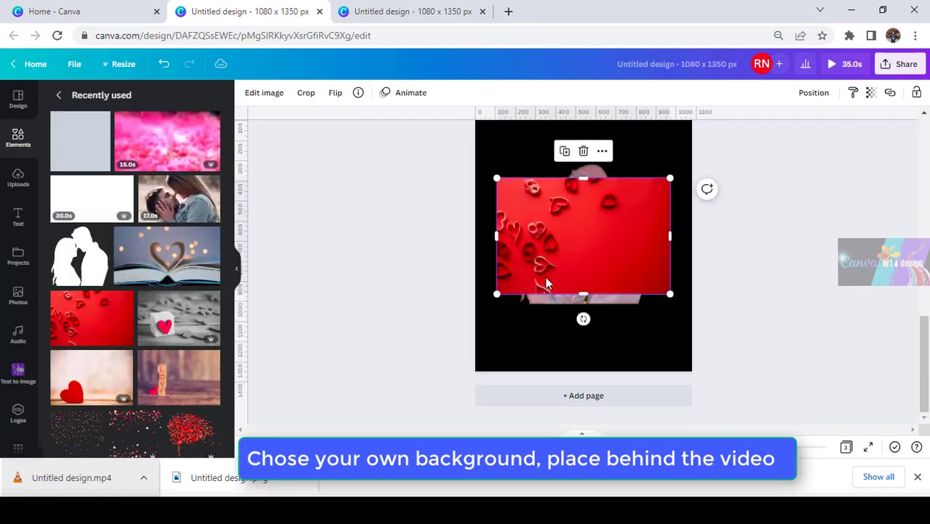
{"action": "right_click", "coordinate": [572, 256]}
{"action": "left_click", "coordinate": [625, 421]}
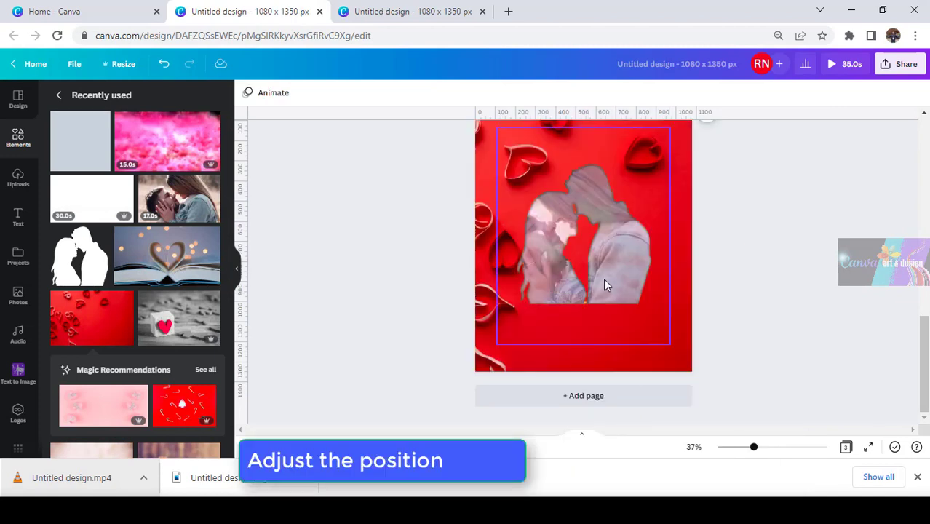
Enlarge the couple cutout video to slightly wider than page 3 and align it with the page's bottom edge.
{"action": "left_click_drag", "start_coordinate": [604, 284], "coordinate": [575, 335]}
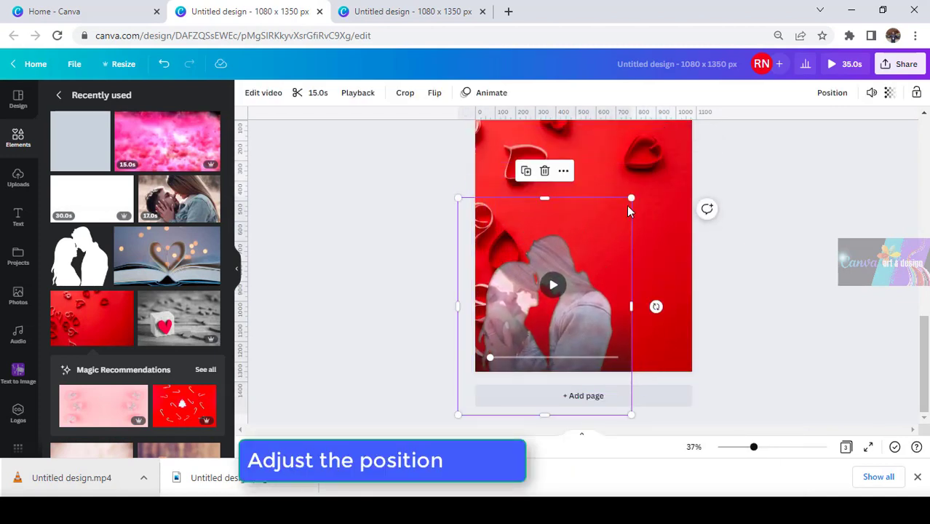
{"action": "left_click_drag", "start_coordinate": [631, 199], "coordinate": [724, 128]}
{"action": "left_click_drag", "start_coordinate": [575, 418], "coordinate": [619, 357]}
{"action": "left_click_drag", "start_coordinate": [624, 321], "coordinate": [625, 338]}
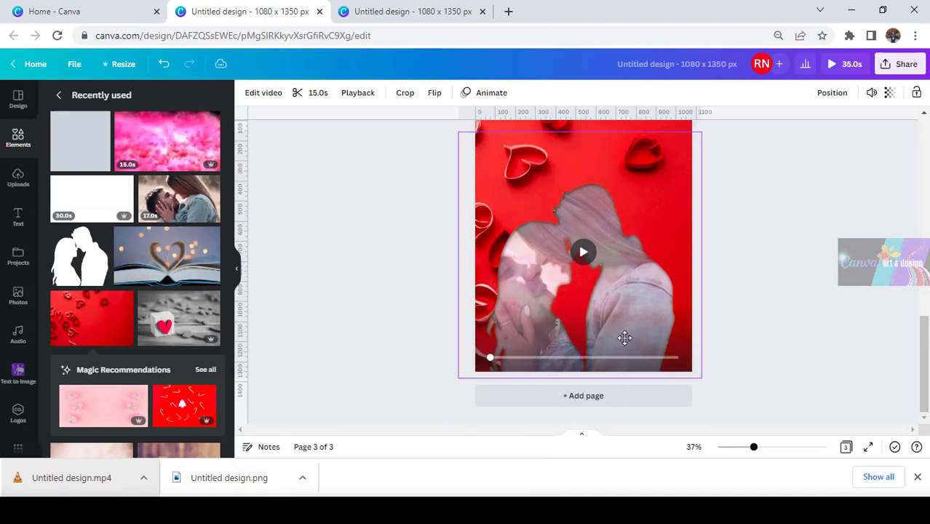
{"action": "scroll", "coordinate": [803, 320], "scroll_direction": "up", "scroll_amount": 1}
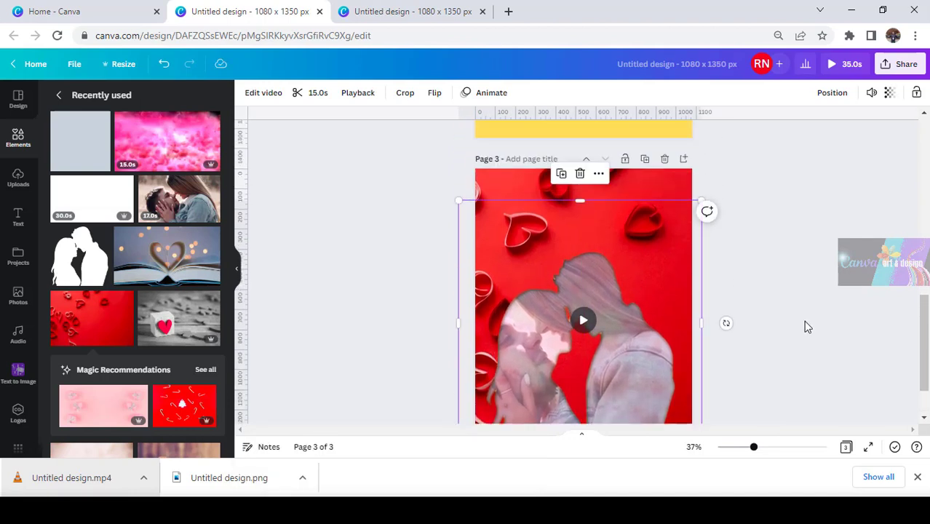
{"action": "left_click_drag", "start_coordinate": [587, 205], "coordinate": [580, 238]}
{"action": "left_click", "coordinate": [827, 306]}
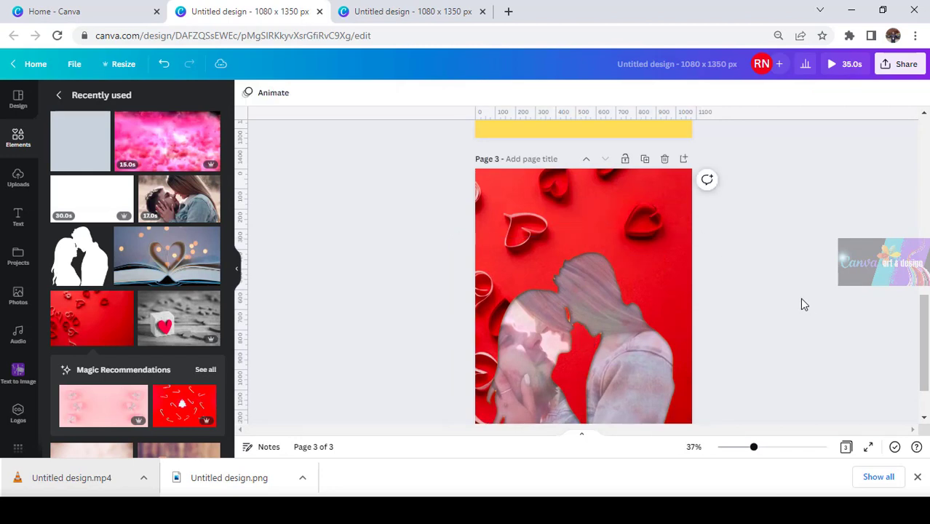
{"action": "scroll", "coordinate": [735, 313], "scroll_direction": "down", "scroll_amount": 1}
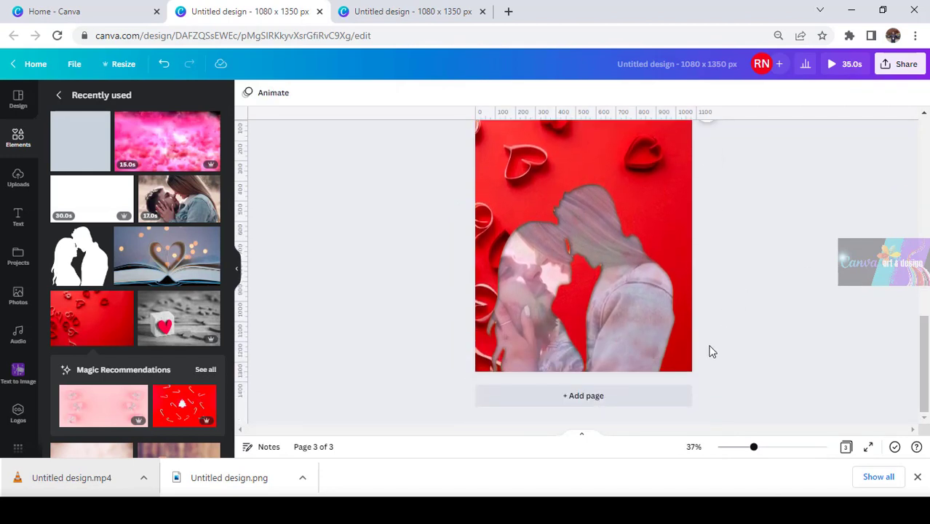
{"action": "scroll", "coordinate": [697, 334], "scroll_direction": "up", "scroll_amount": 2}
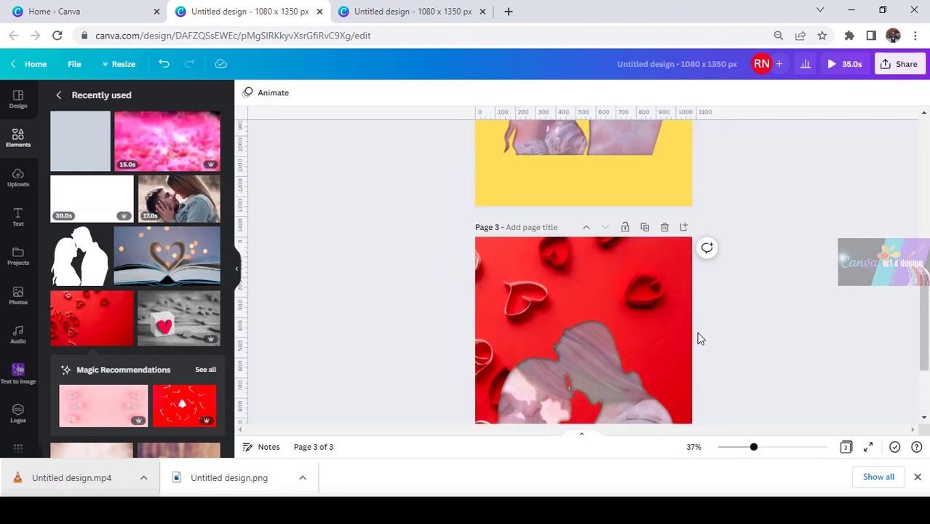
{"action": "scroll", "coordinate": [691, 339], "scroll_direction": "down", "scroll_amount": 2}
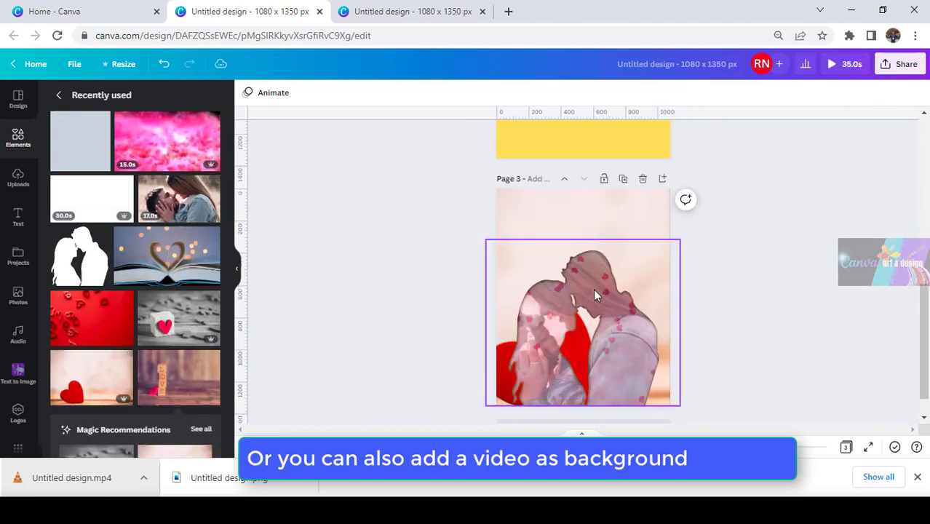
Set the kissing-couple video as the page 3 background and play the cutout video over it.
{"action": "right_click", "coordinate": [598, 302]}
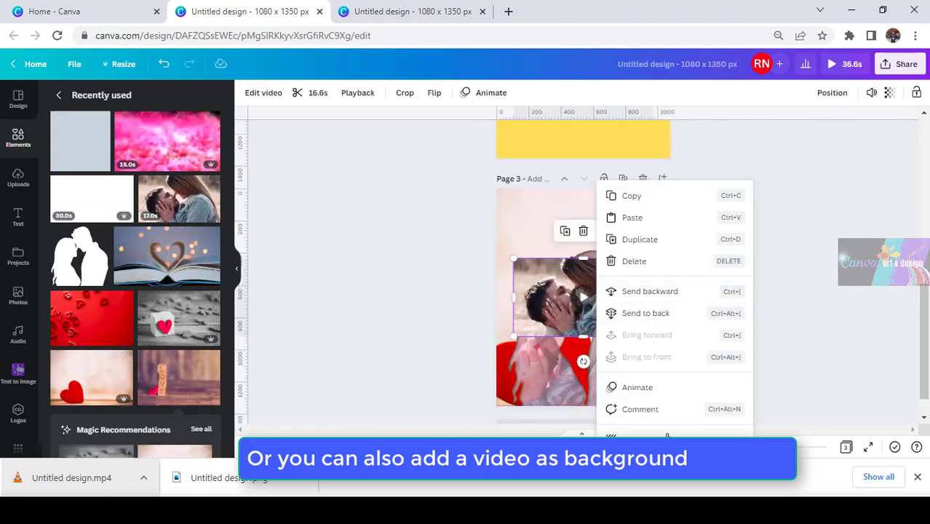
{"action": "left_click", "coordinate": [664, 436]}
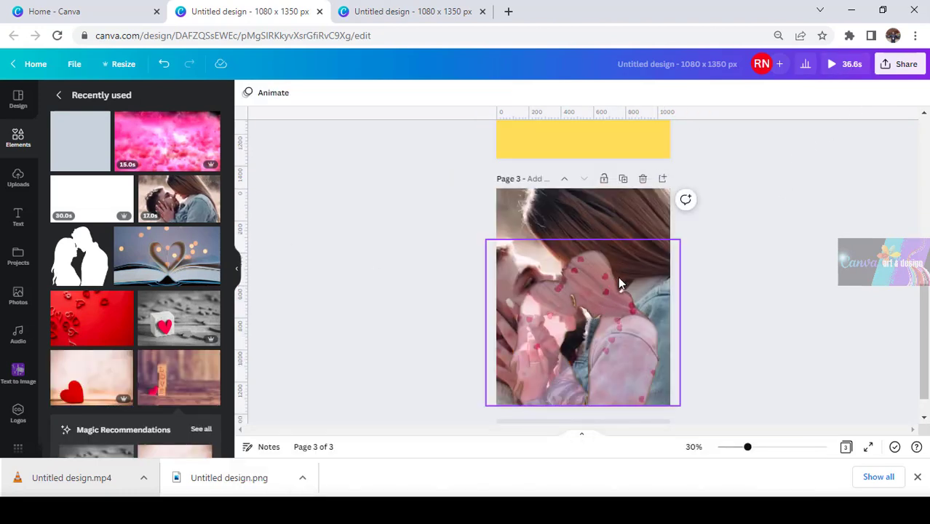
{"action": "left_click", "coordinate": [590, 324]}
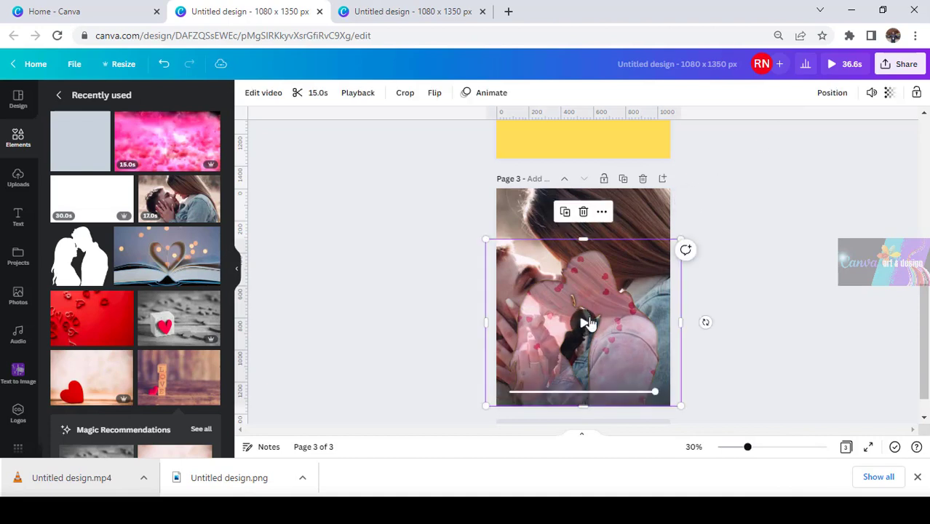
Delete the background video from page 3 and use the photo of wooden LOVE blocks as the background instead.
{"action": "left_click", "coordinate": [636, 222]}
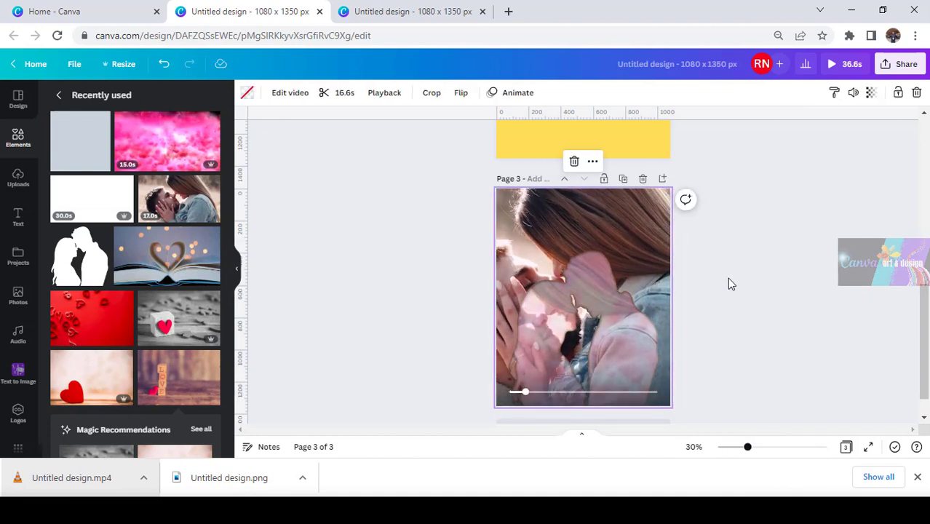
{"action": "key", "text": "Delete"}
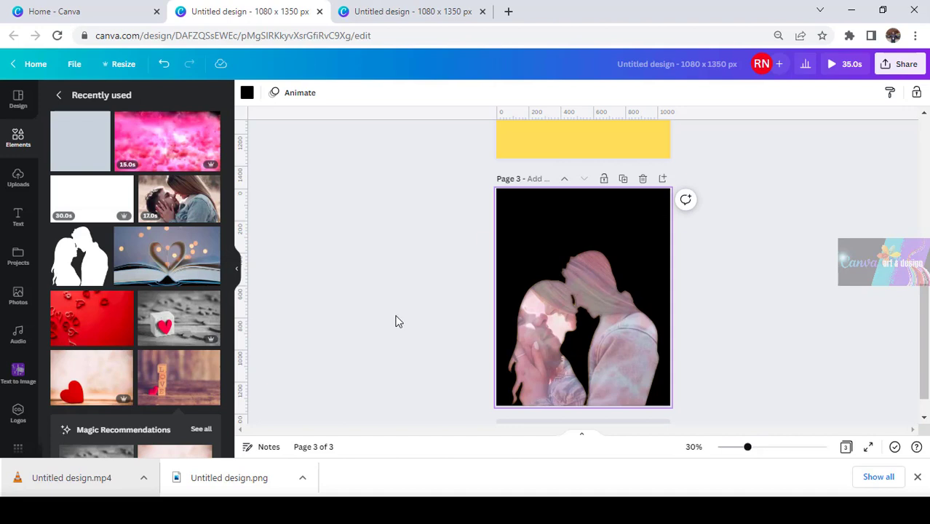
{"action": "left_click", "coordinate": [194, 396]}
{"action": "right_click", "coordinate": [586, 298]}
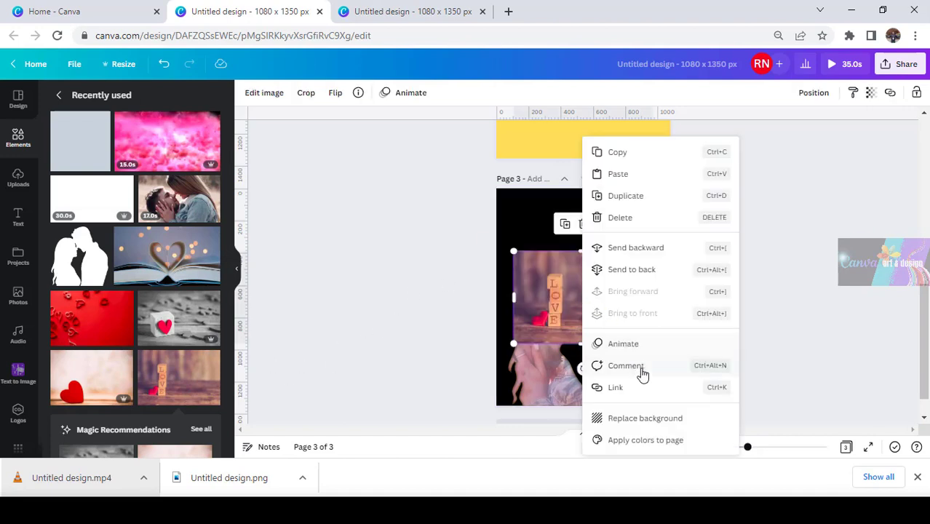
{"action": "left_click", "coordinate": [645, 419]}
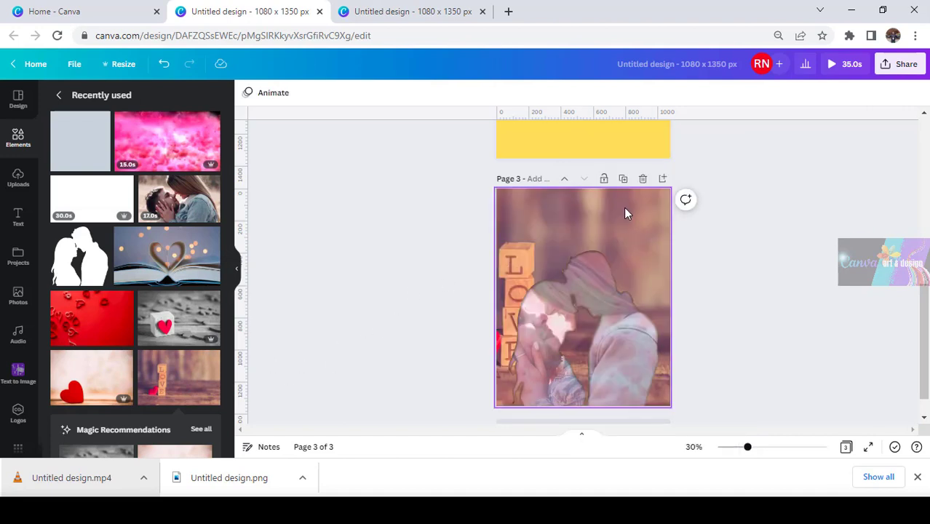
Adjust the LOVE blocks background photo to saturation -14 and brightness -39.
{"action": "left_click", "coordinate": [286, 93]}
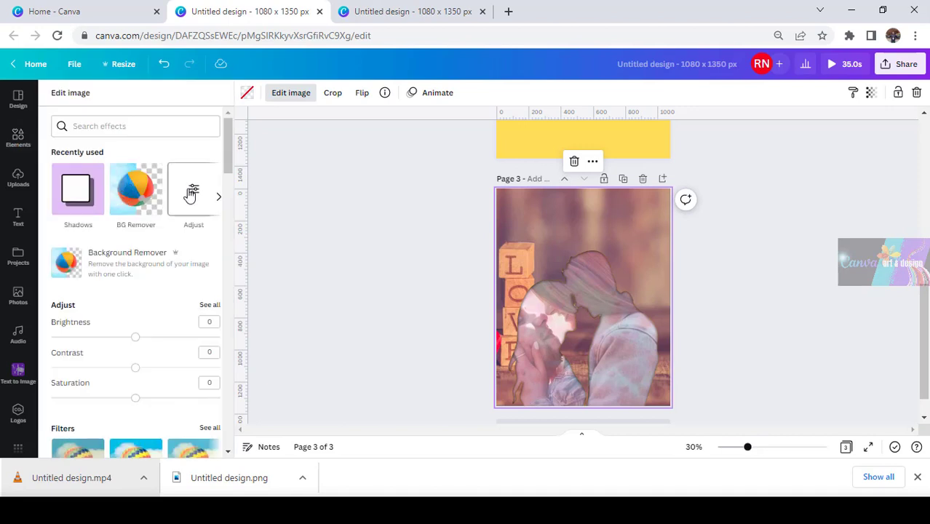
{"action": "left_click", "coordinate": [191, 195]}
{"action": "left_click", "coordinate": [125, 205]}
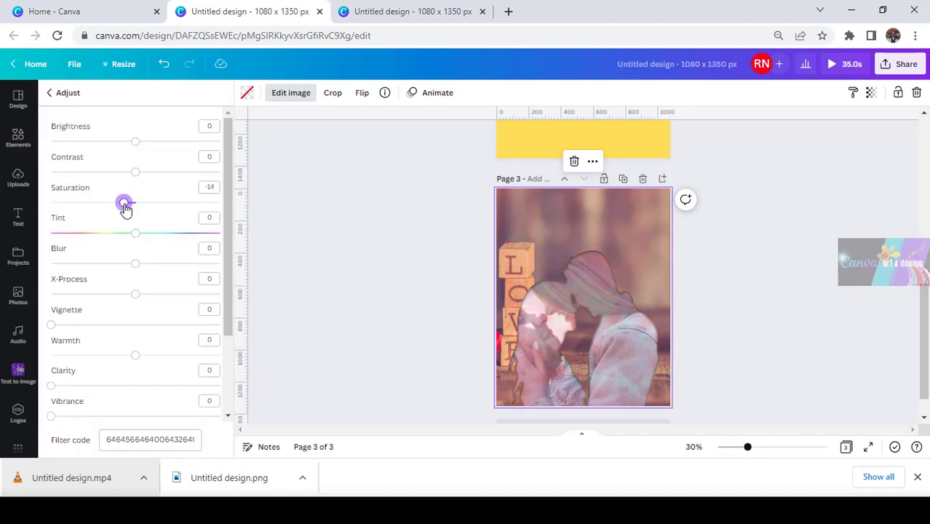
{"action": "left_click", "coordinate": [103, 143]}
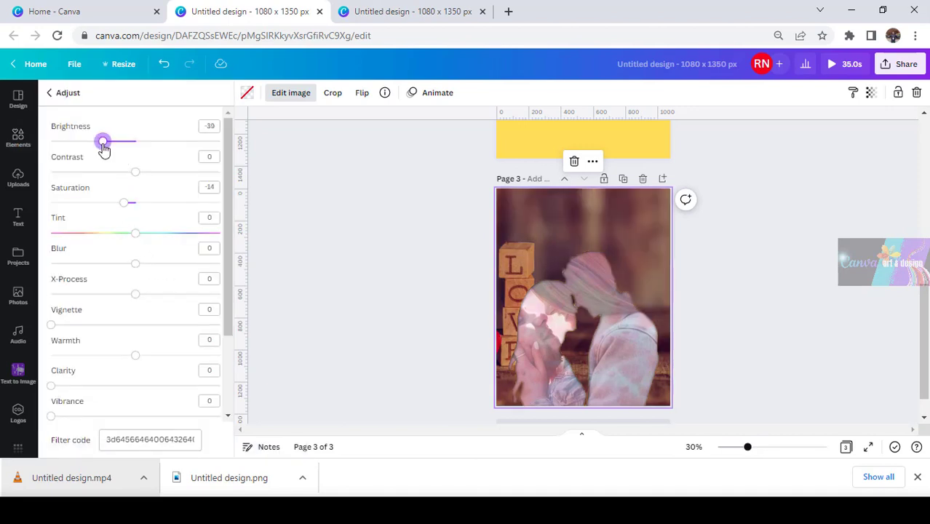